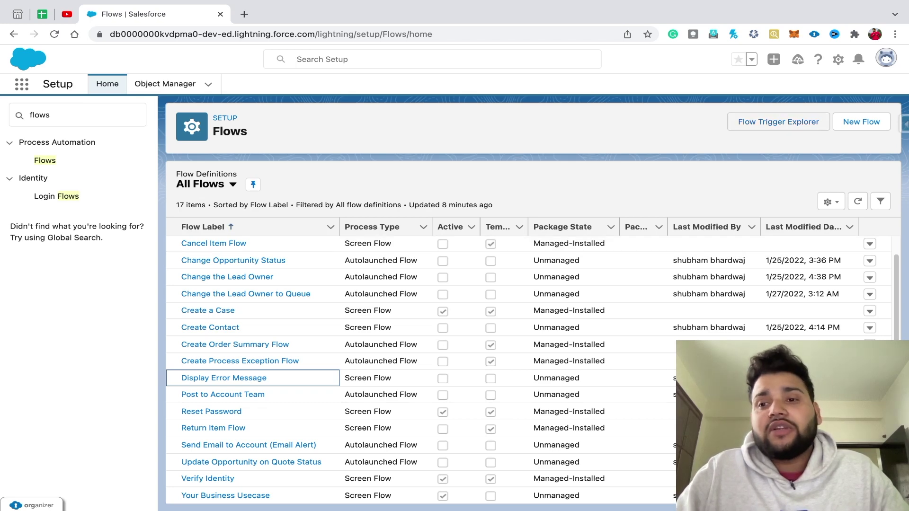
- Start a new flow from the Flows list in Setup
left_click(861, 122)
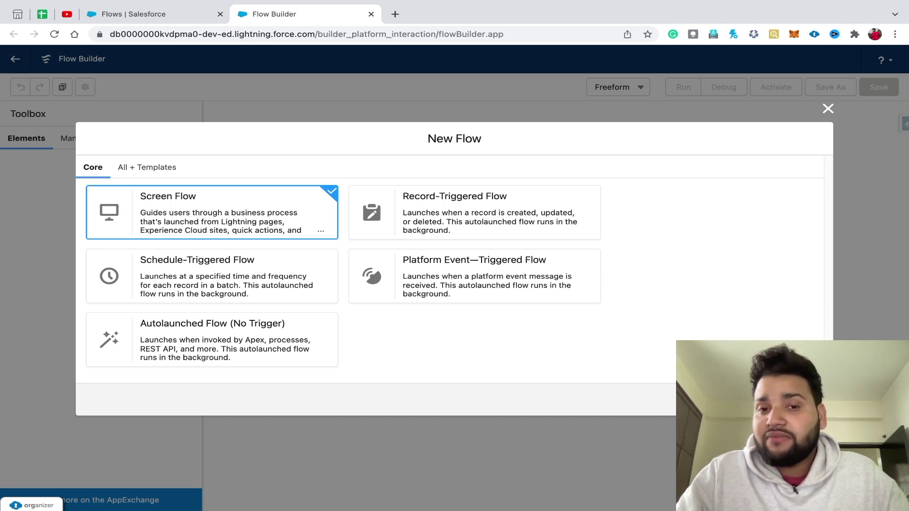
- Create the Screen Flow, add a screen, and place a Name input on it
left_click(800, 399)
left_click(343, 186)
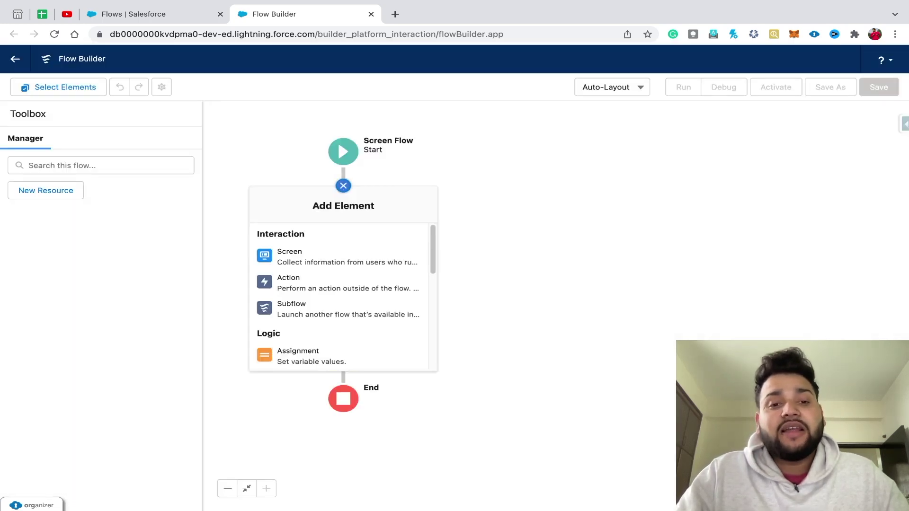
left_click(331, 257)
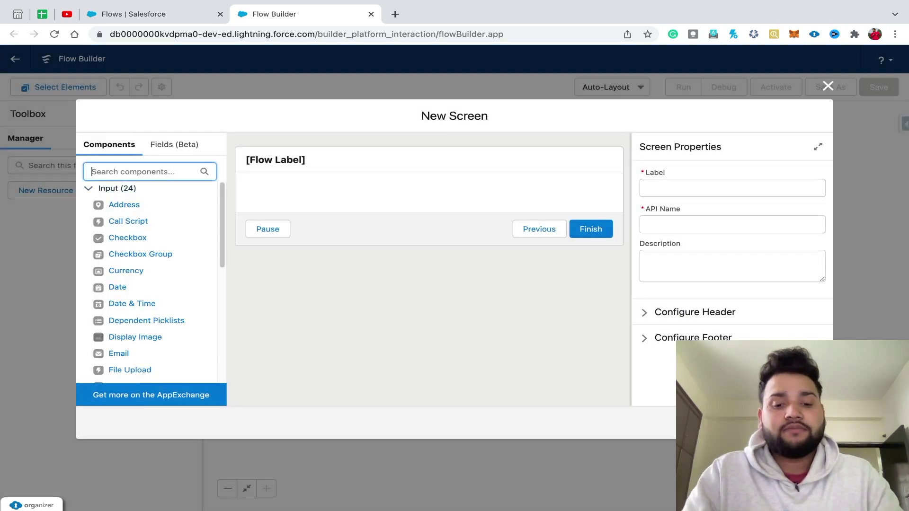
type("nae")
key("BackSpace")
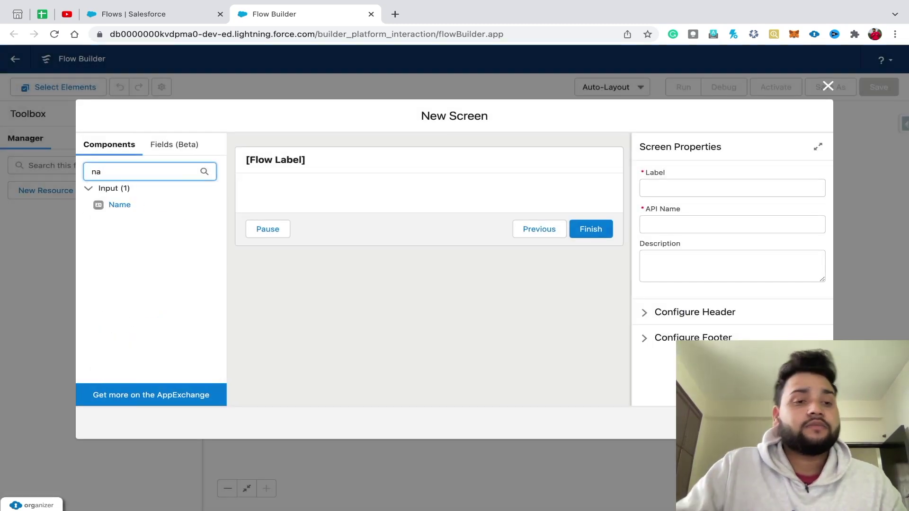
left_click_drag(119, 204, 429, 197)
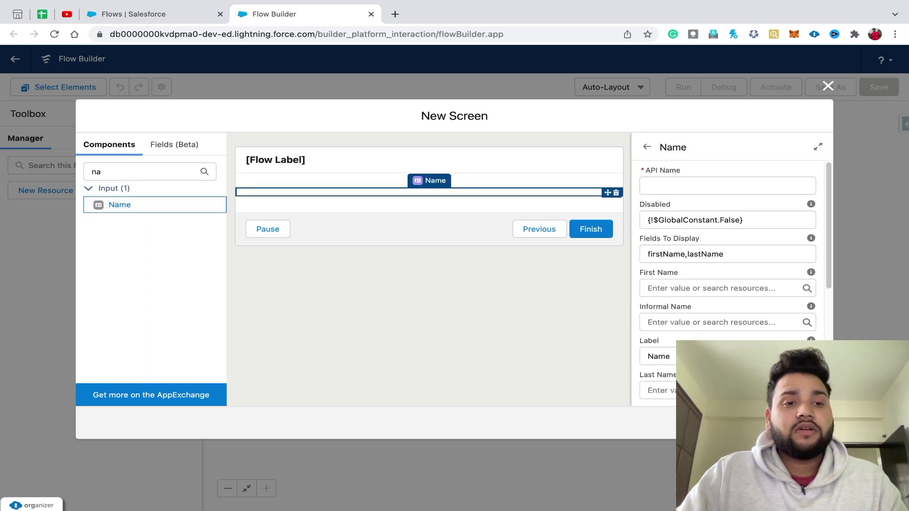
- Add an Email input and then a Phone input below the Name component
type("e")
key("BackSpace")
key("BackSpace")
key("BackSpace")
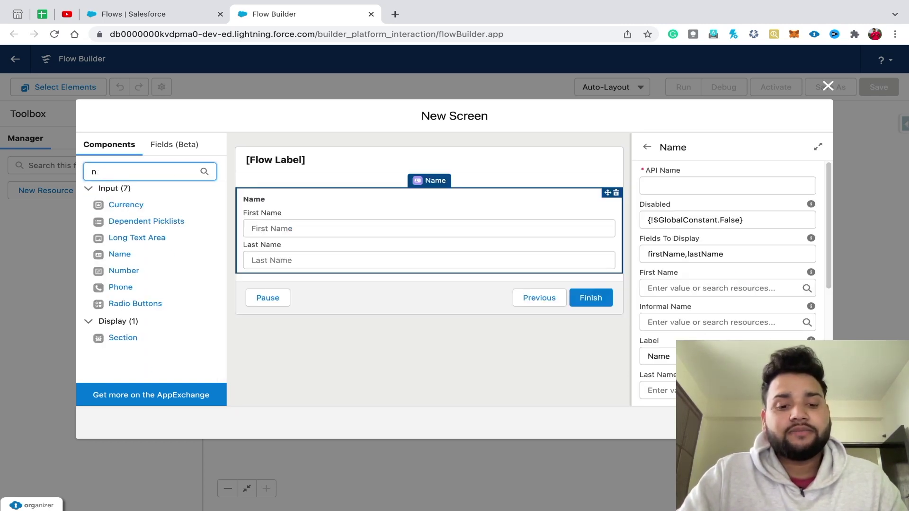
type("emaill")
key("BackSpace")
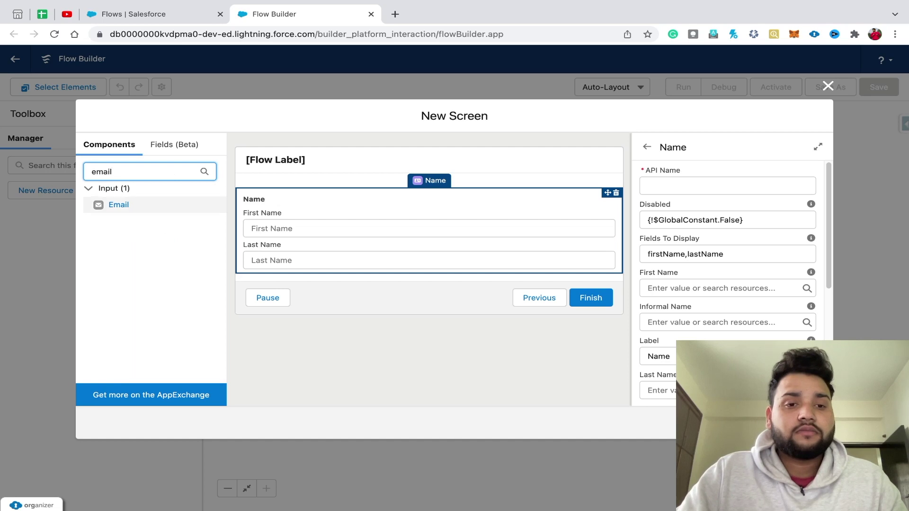
left_click_drag(119, 204, 429, 279)
left_click(142, 171)
key("BackSpace")
key("BackSpace")
key("BackSpace")
key("BackSpace")
key("BackSpace")
type("phon")
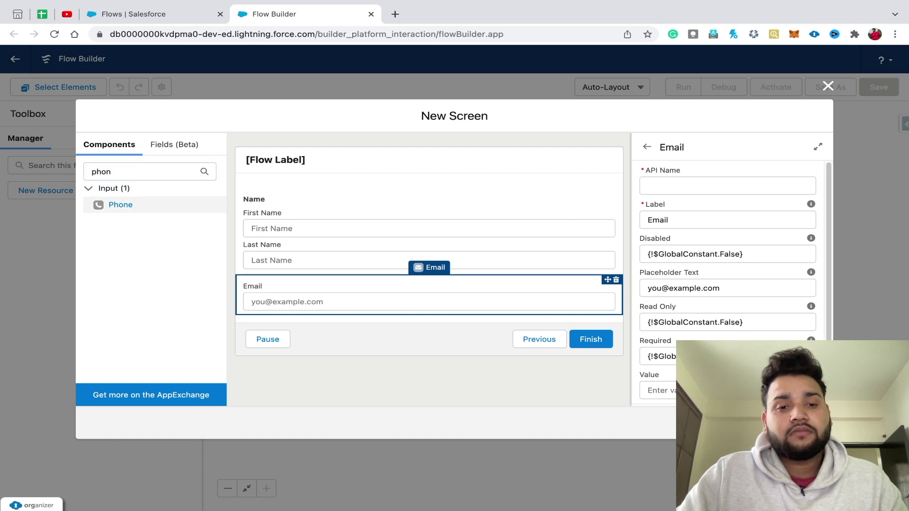
left_click_drag(120, 204, 429, 312)
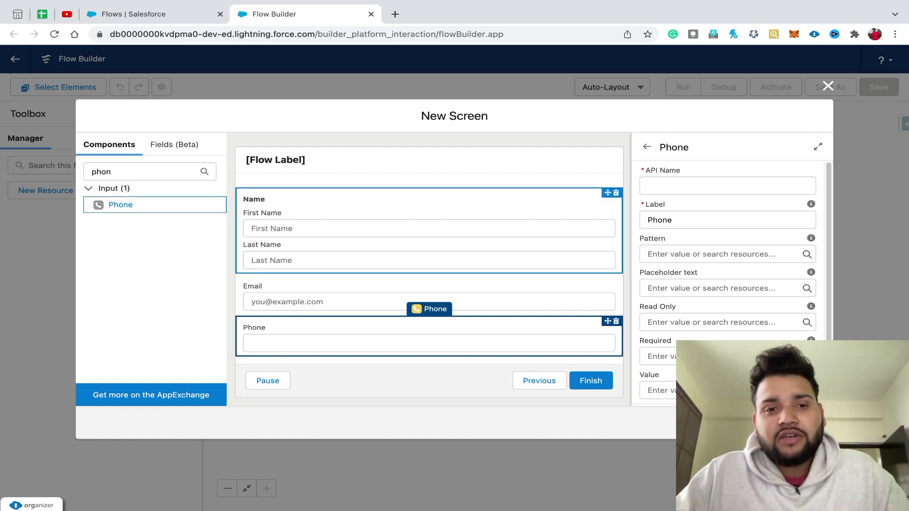
left_click(430, 163)
- Label the screen 'Screen 1'
left_click(731, 188)
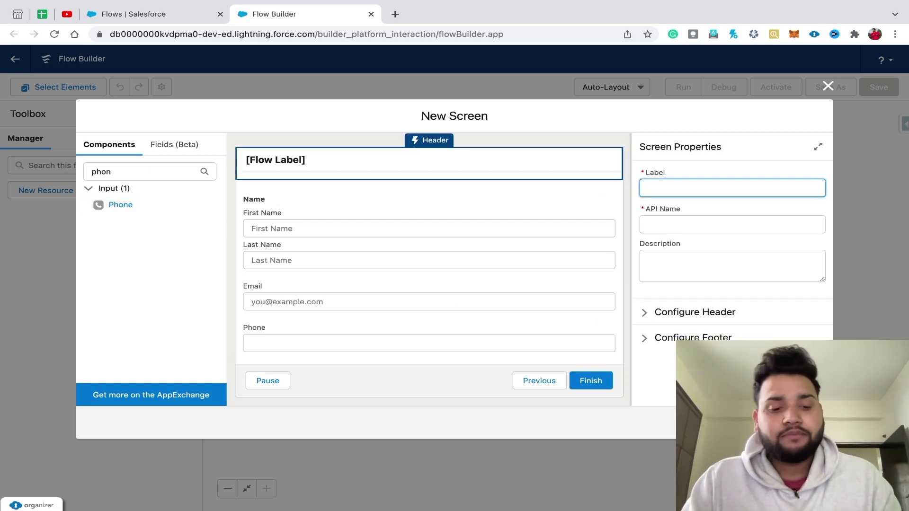
type("Scree")
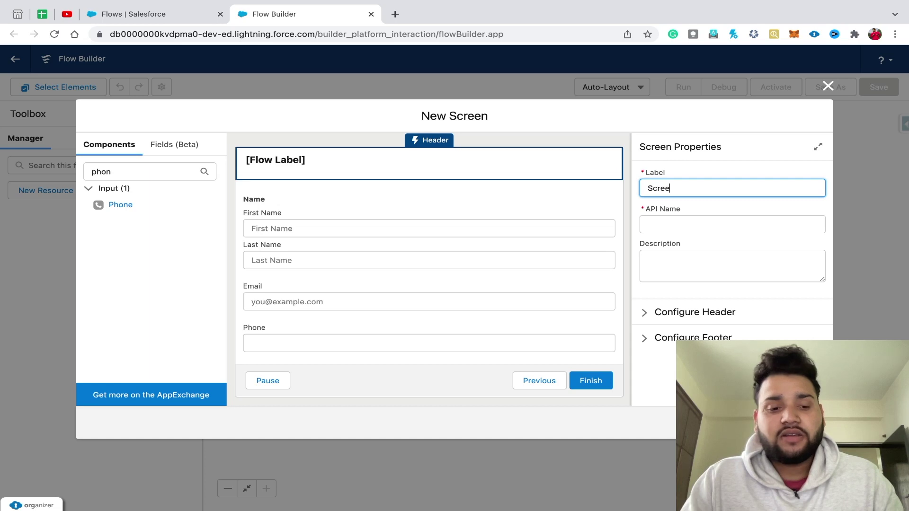
type("n 1")
key("Tab")
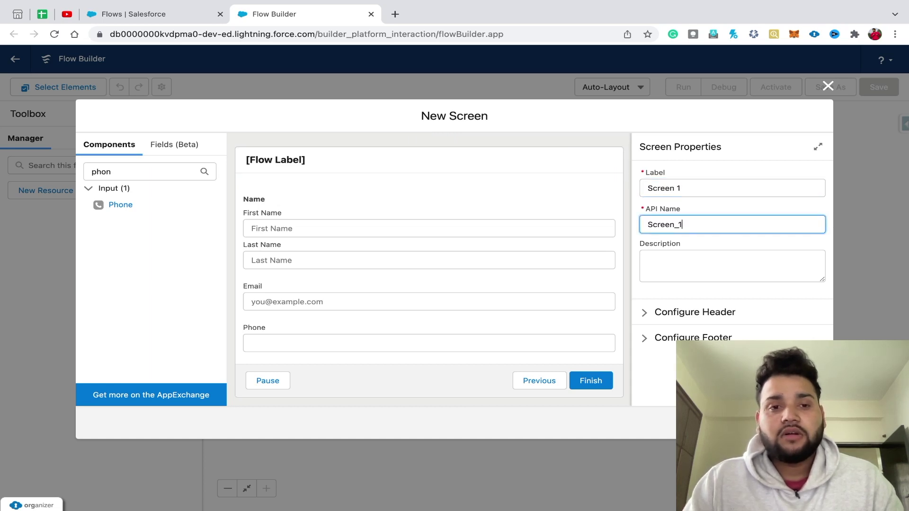
- Set the API names Name, Email and Phone on the three inputs and place the screen in the flow
left_click(429, 223)
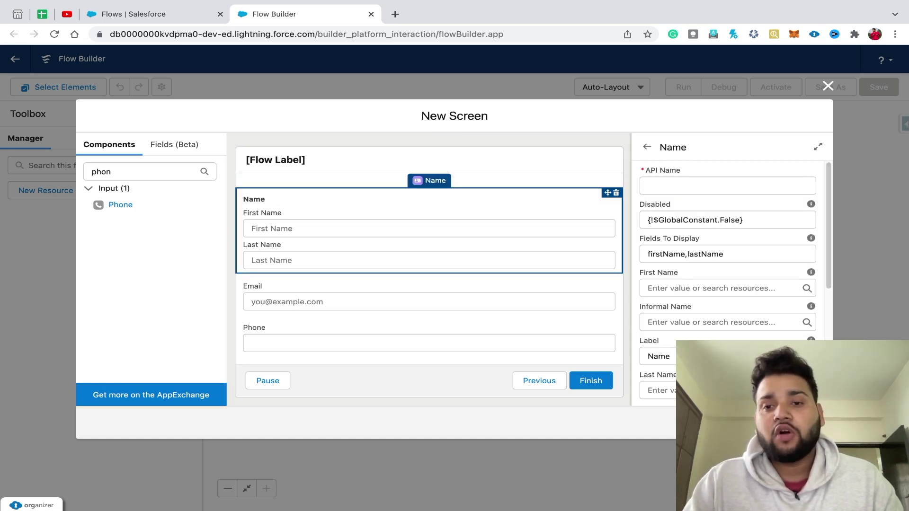
left_click(728, 186)
type("Name")
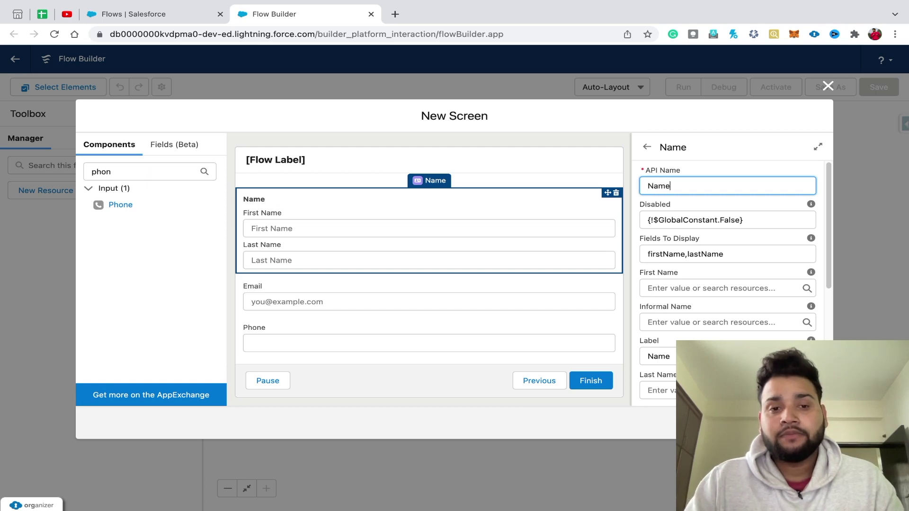
left_click(429, 294)
left_click(727, 186)
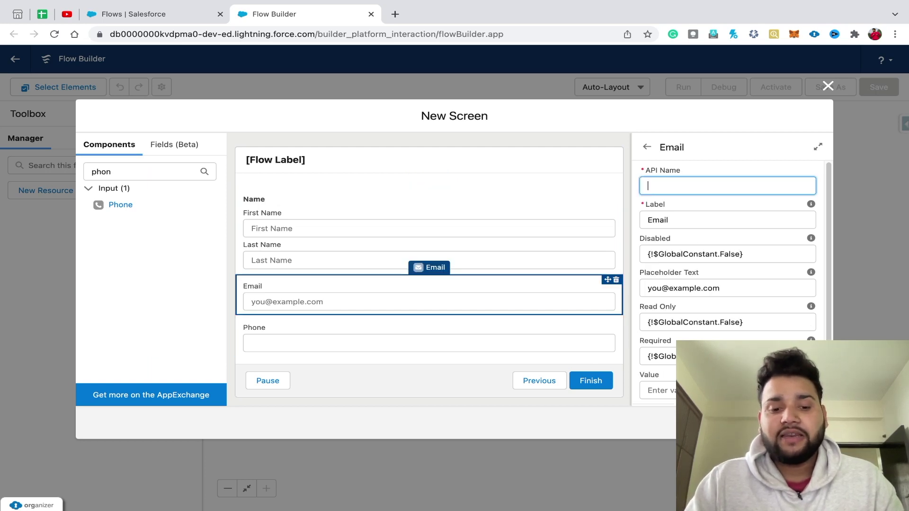
type("Email")
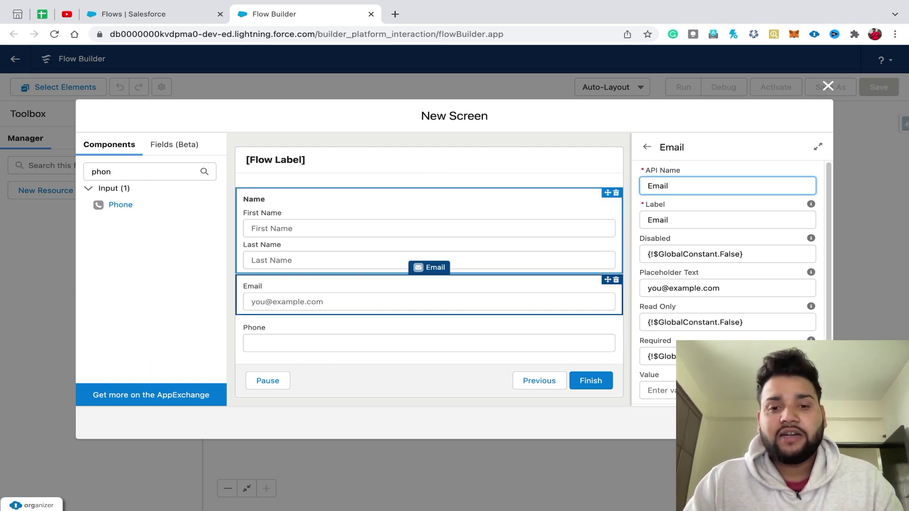
left_click(429, 337)
left_click(728, 185)
type("P")
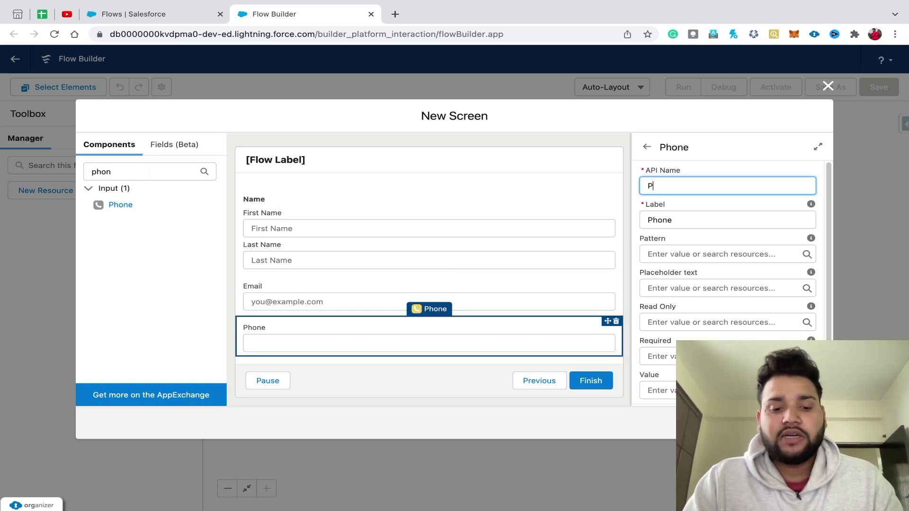
type("hone")
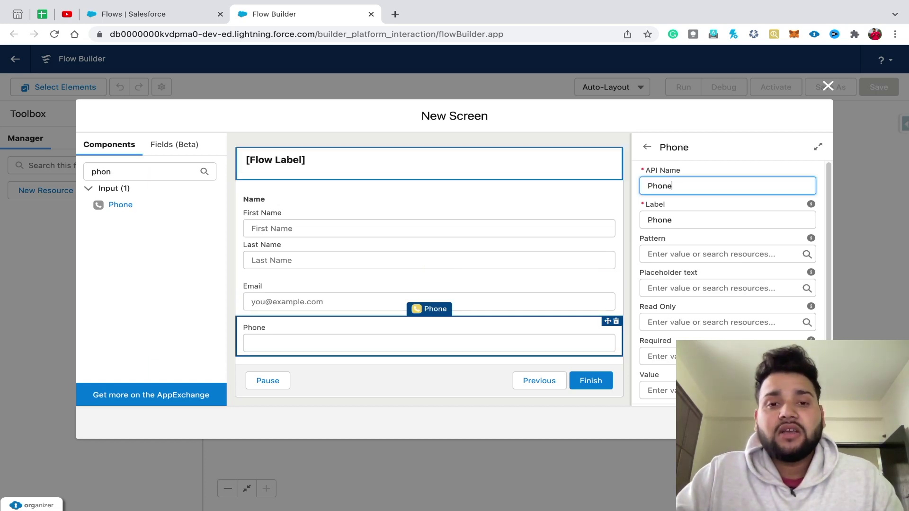
left_click(429, 204)
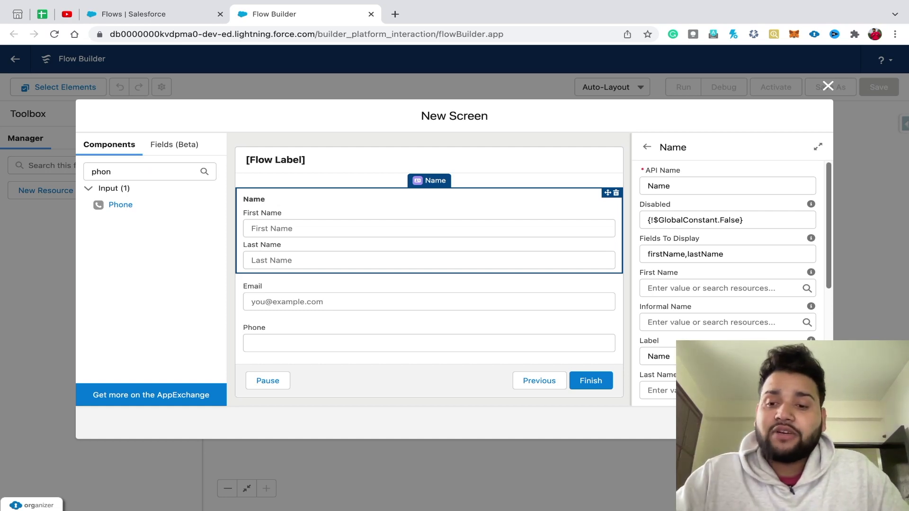
left_click(827, 86)
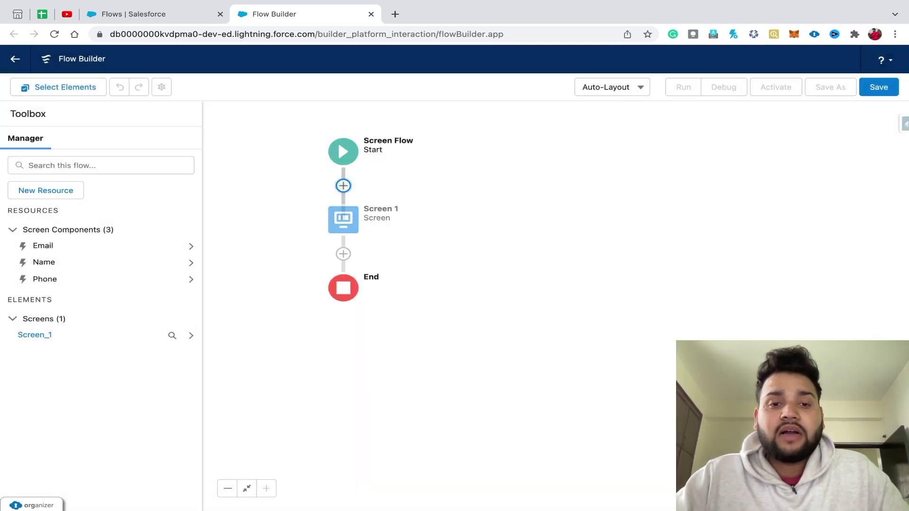
- Add a Create Records element 'Create Contact' after Screen 1, using separate resources and literal values
left_click(343, 254)
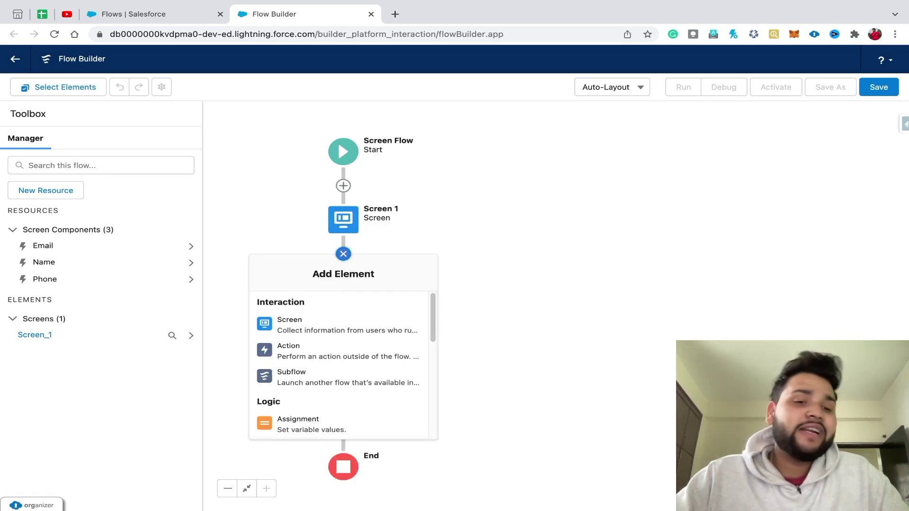
scroll(338, 365, "down", 6)
scroll(338, 350, "down", 1)
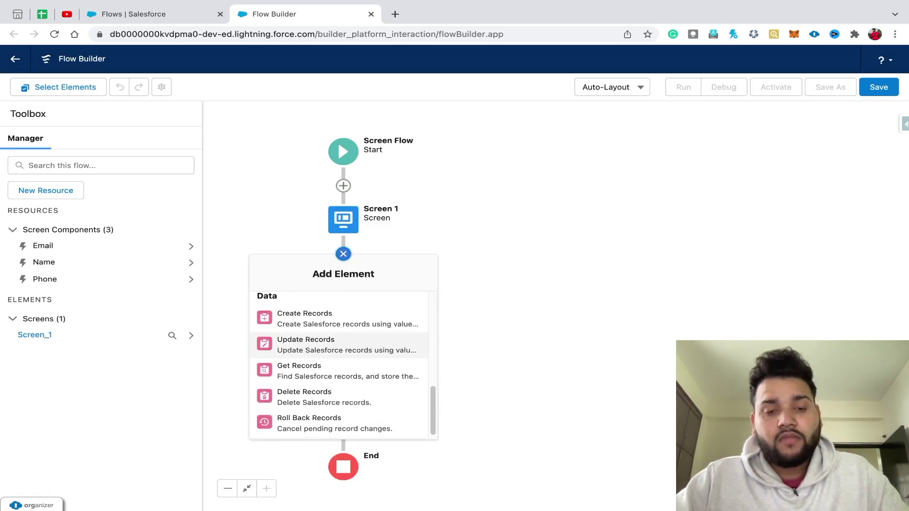
left_click(304, 319)
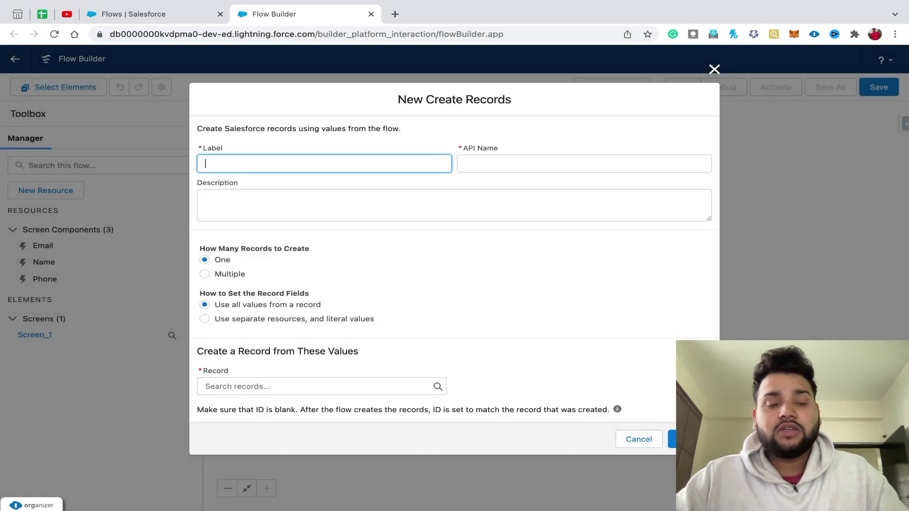
type("C")
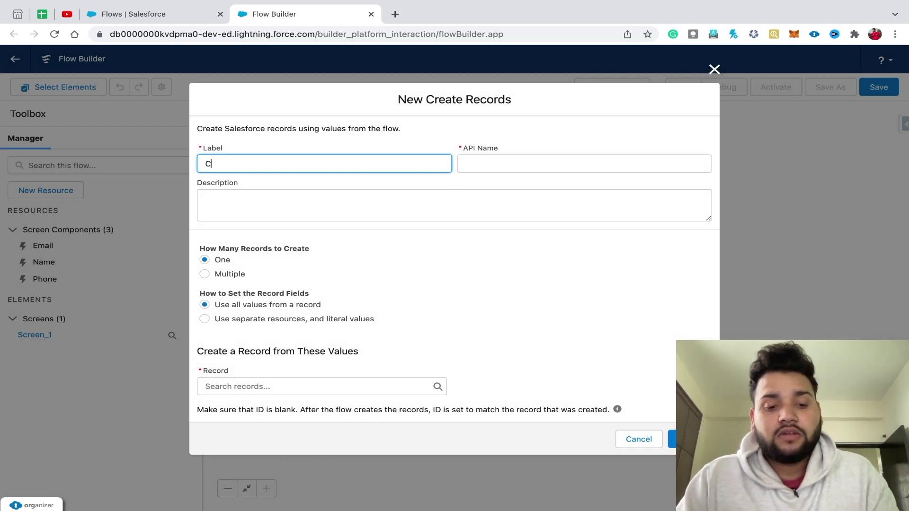
type("reate Contact")
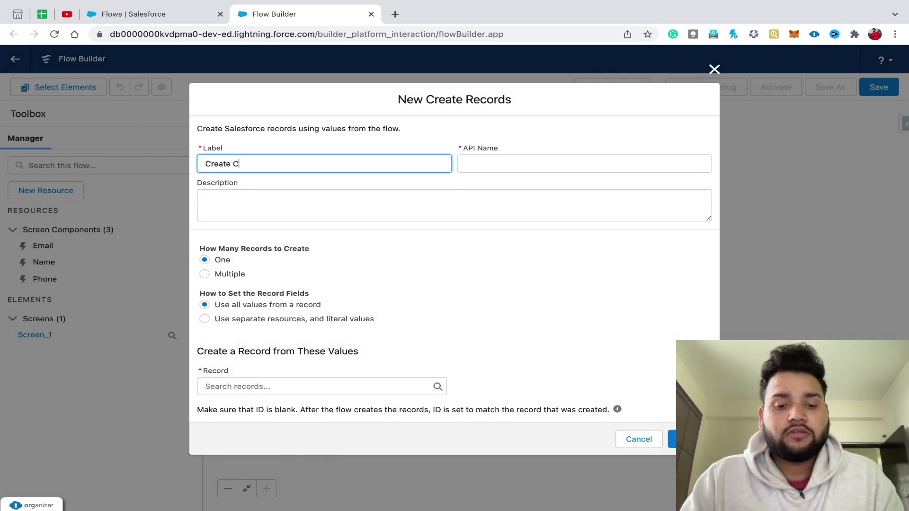
key("Tab")
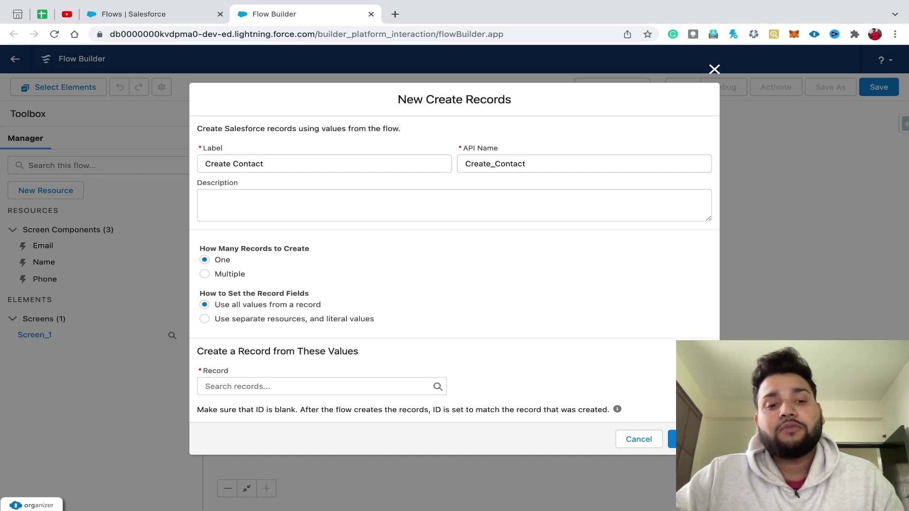
left_click(204, 319)
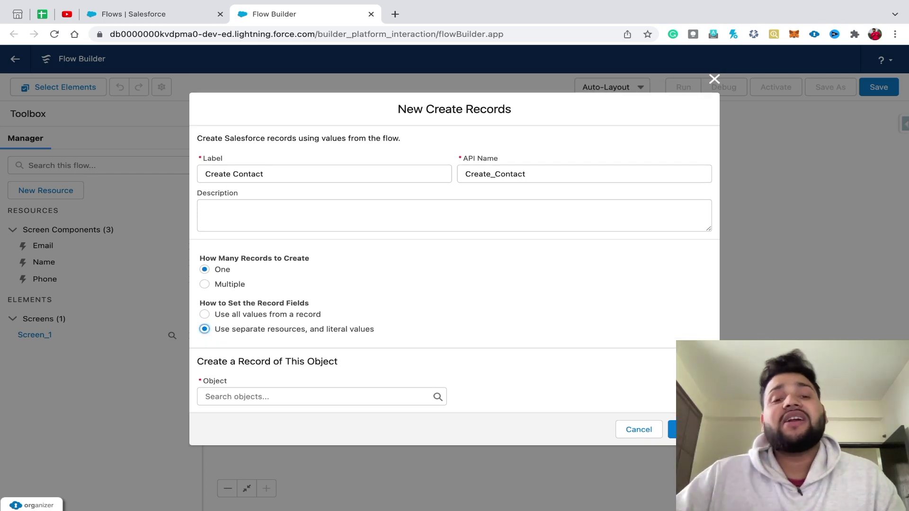
- Set the object to Contact and add a FirstName field row
left_click(265, 396)
type("Contact")
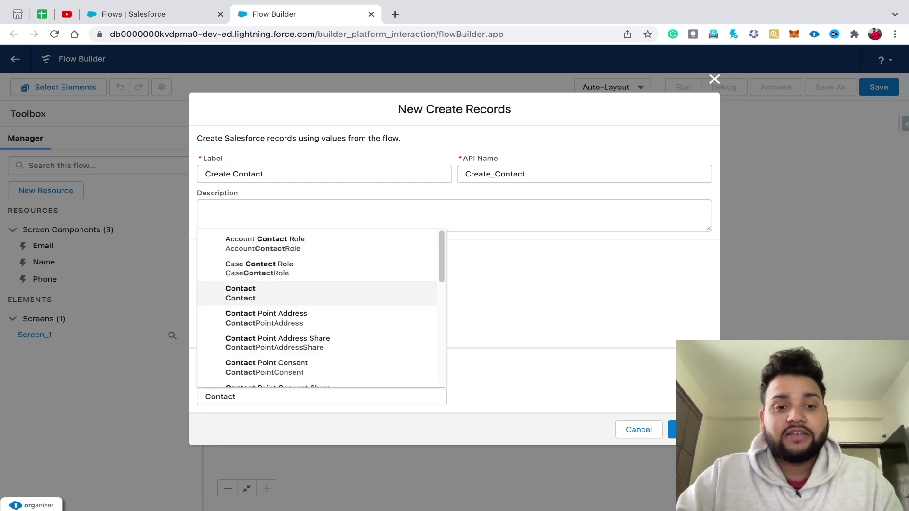
key("Return")
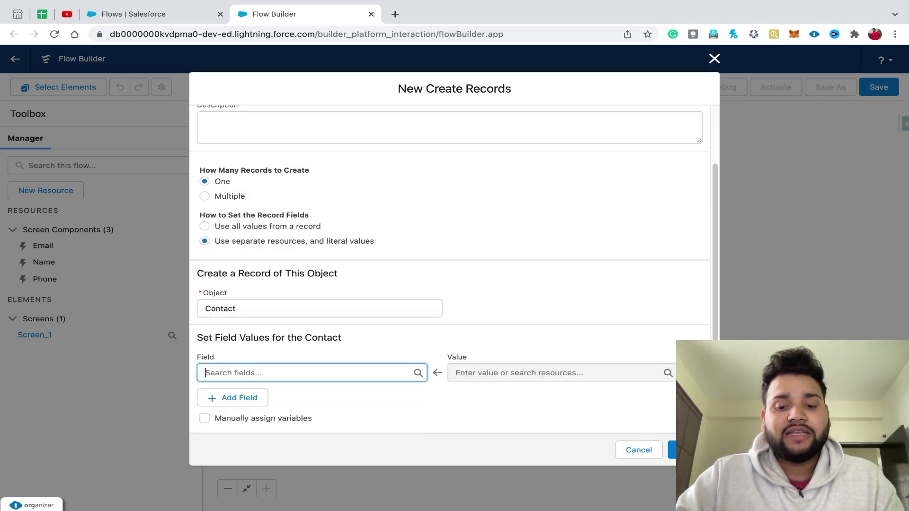
type("name")
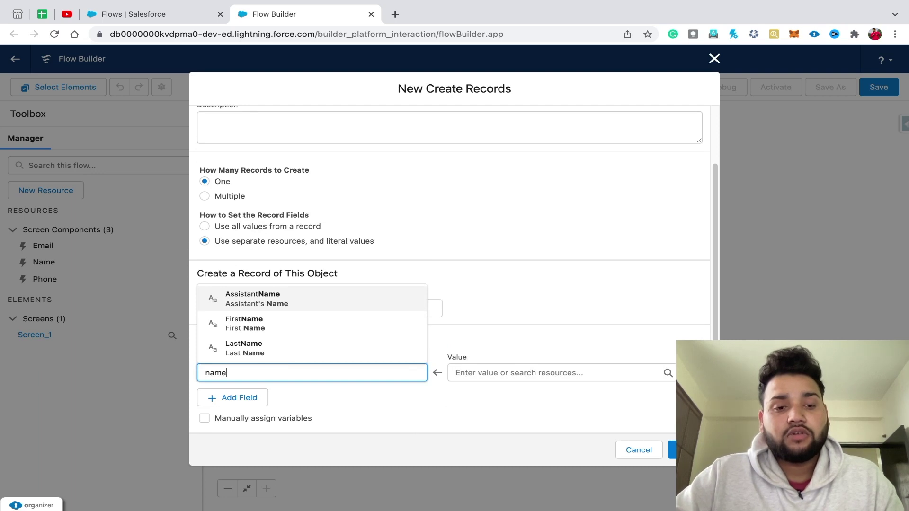
key("Down")
key("Return")
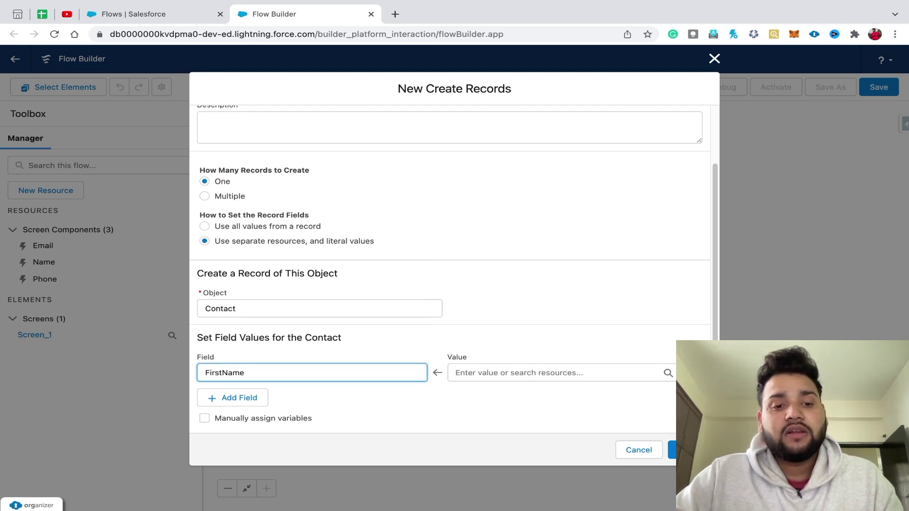
- Add LastName and Email field rows
left_click(232, 397)
left_click(308, 409)
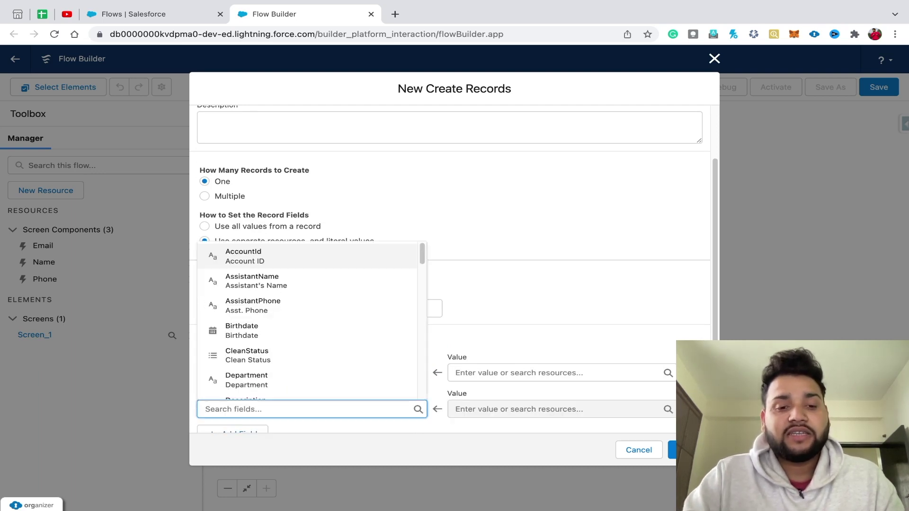
type("name")
key("Down")
key("Return")
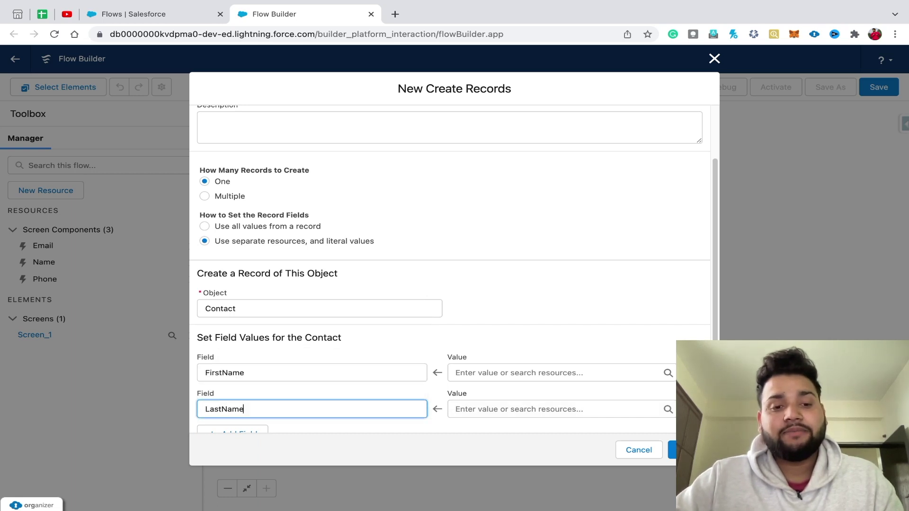
scroll(233, 407, "down", 1)
left_click(233, 397)
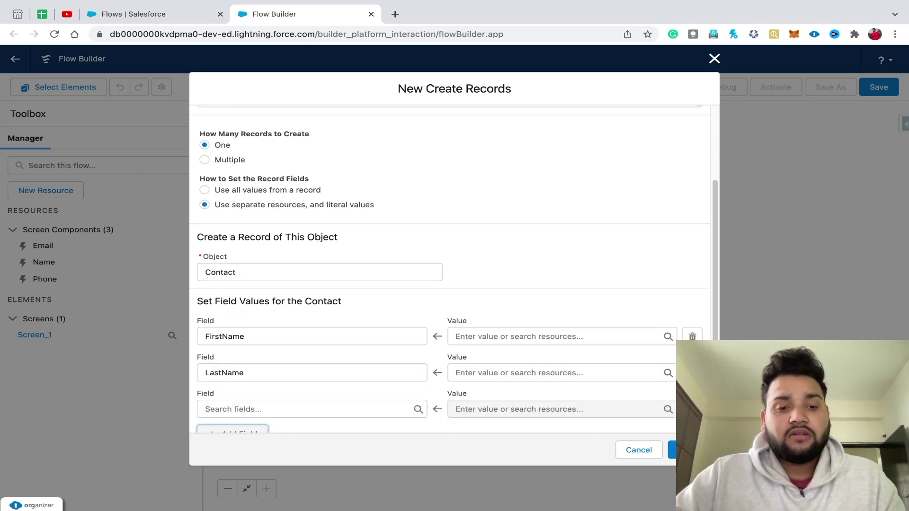
left_click(308, 410)
type("emai")
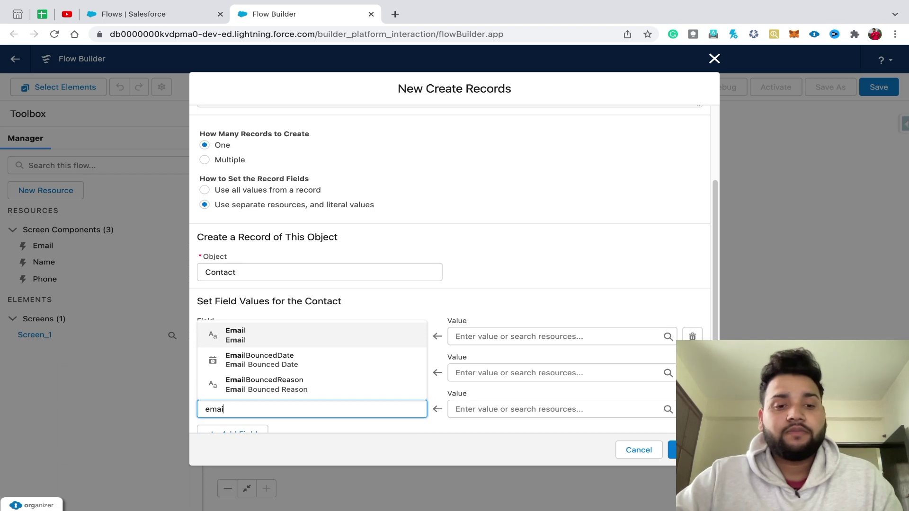
key("Return")
- Add a fourth row for the business Phone field
scroll(233, 407, "down", 1)
left_click(232, 396)
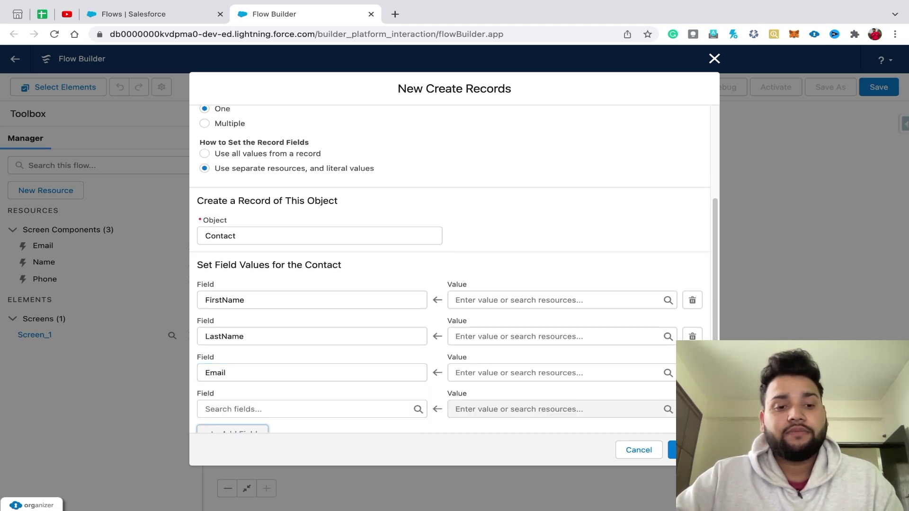
left_click(308, 409)
type("phone")
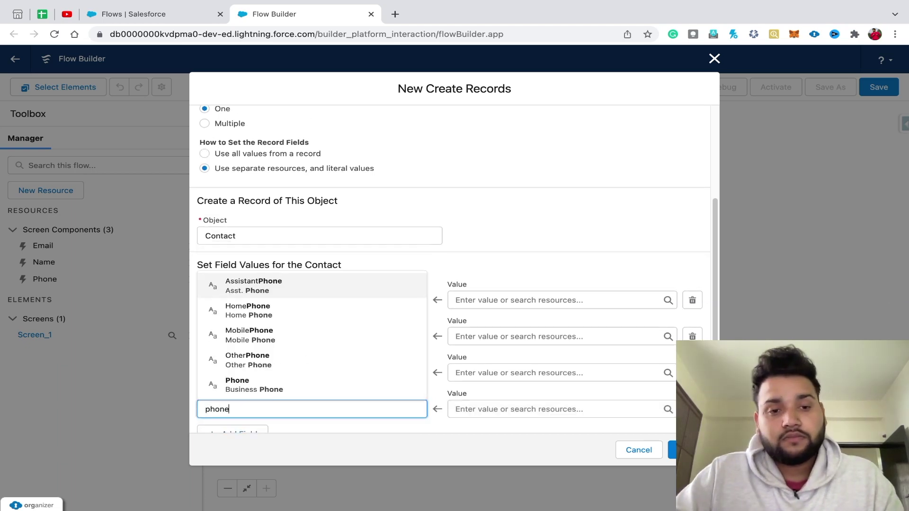
key("Down")
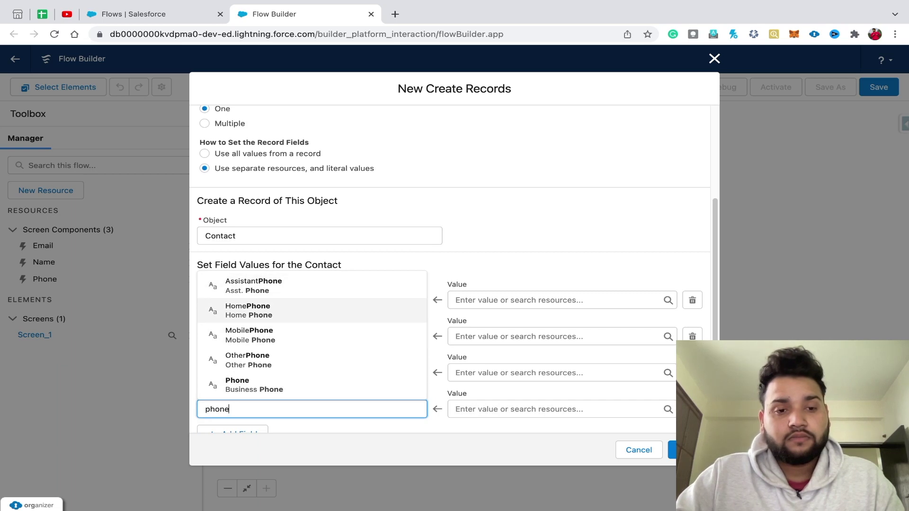
key("Down")
key("Down")
key("Down")
key("Up")
key("Up")
key("Up")
key("Up")
key("Down")
key("Down")
key("Down")
key("Down")
key("Return")
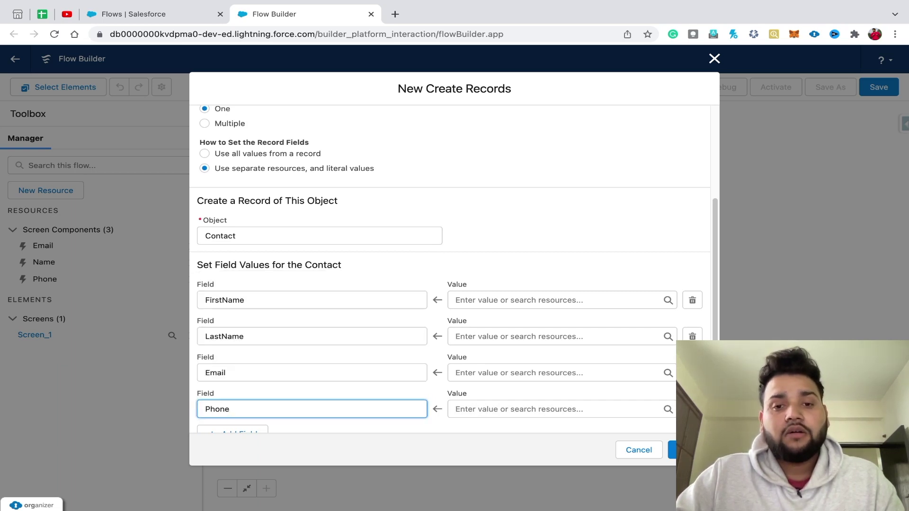
- Map FirstName and LastName to the Name component's first and last name
left_click(521, 301)
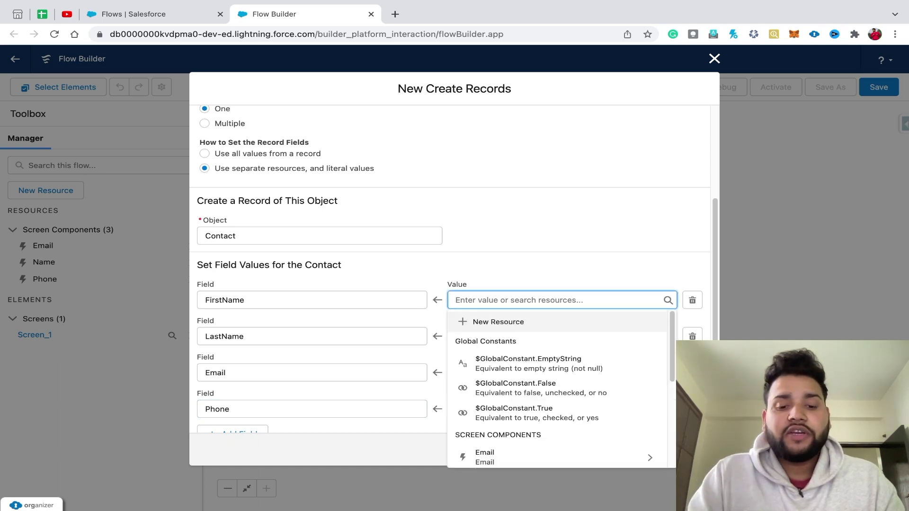
type("nam")
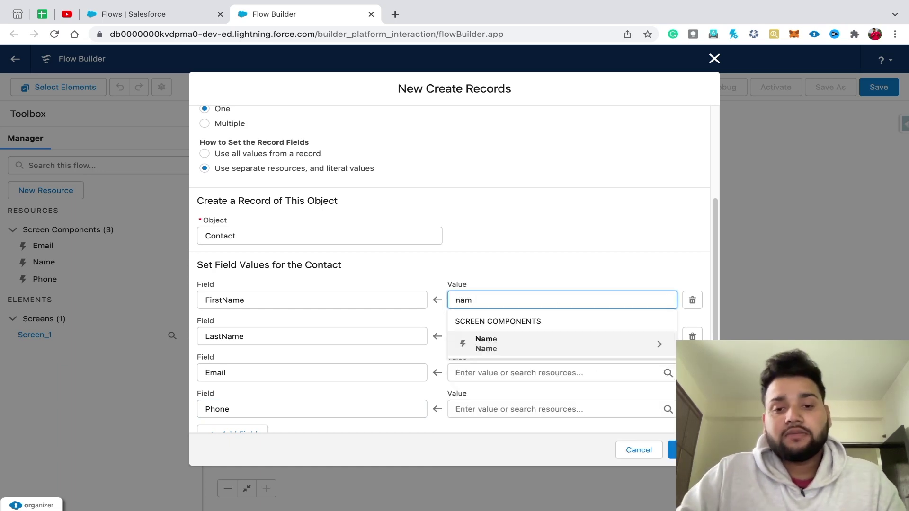
key("Return")
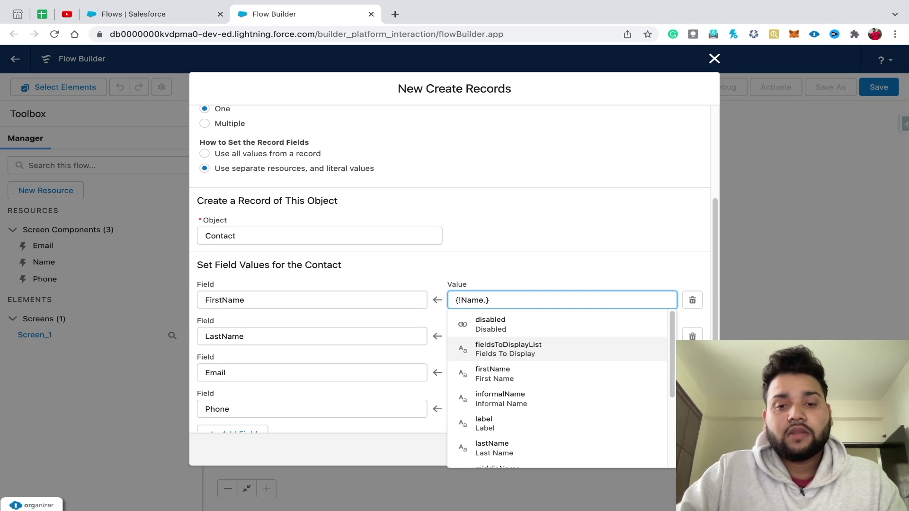
type("fir")
key("Return")
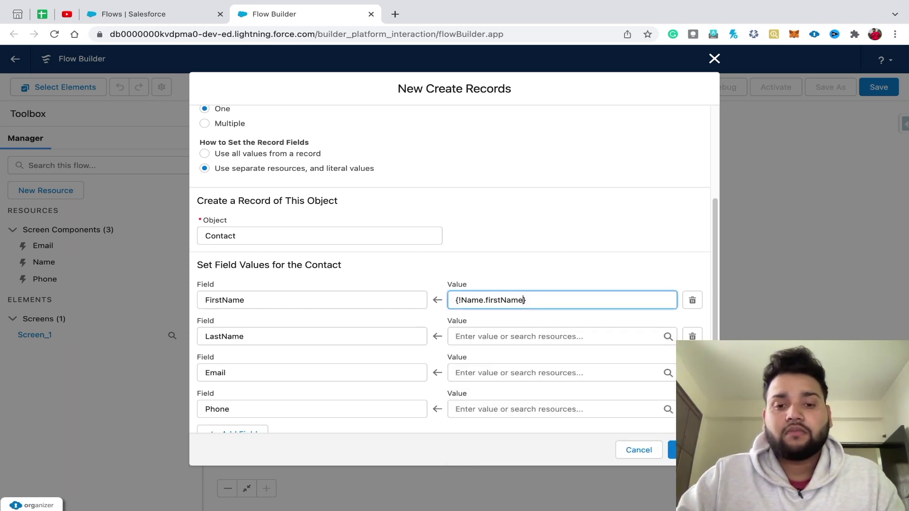
left_click(521, 336)
type("name")
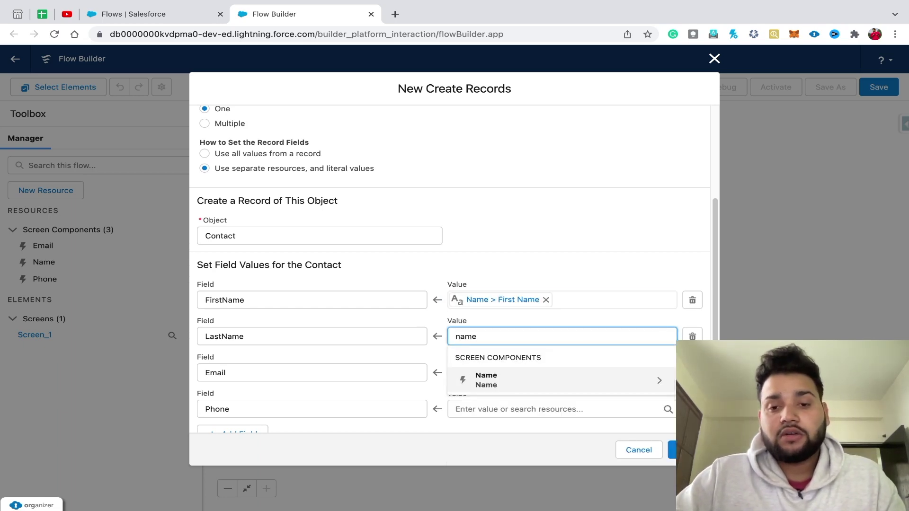
key("Return")
type("las")
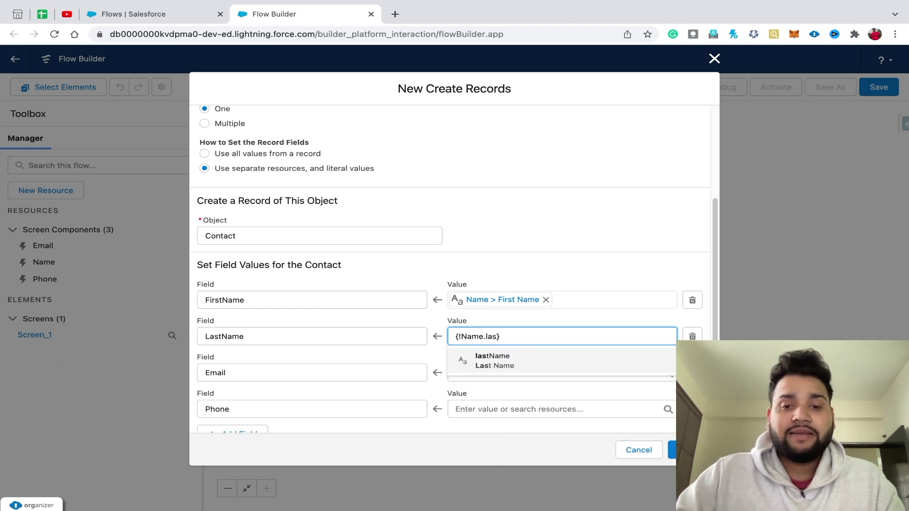
key("Return")
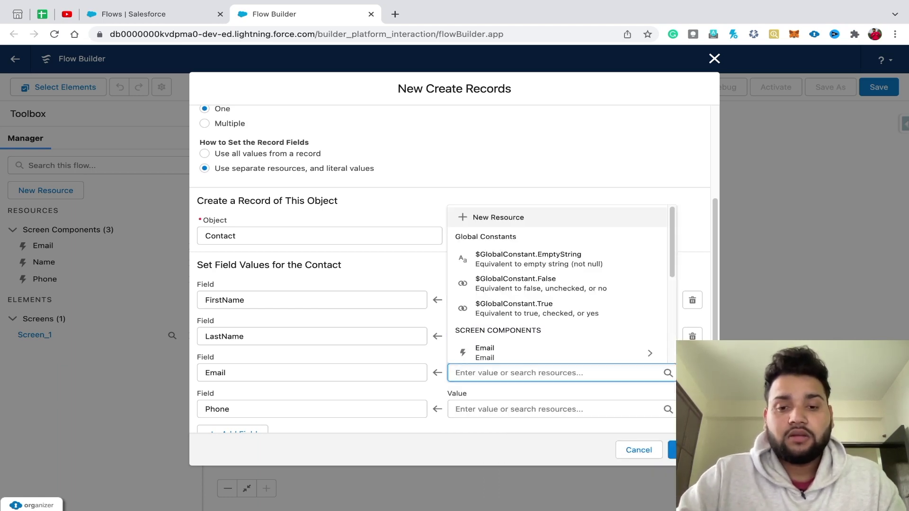
- Map Email to {!Email.value} and Phone to {!Phone.value}
type("emai")
key("Return")
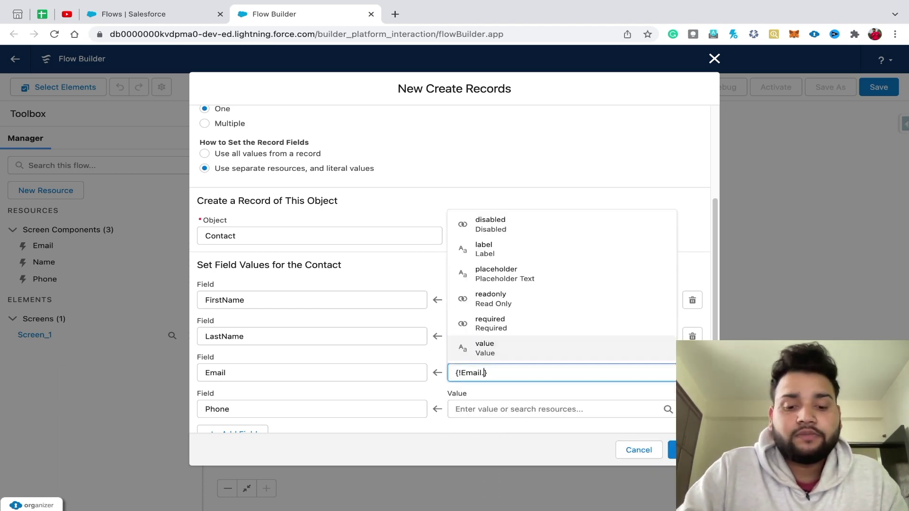
type("va")
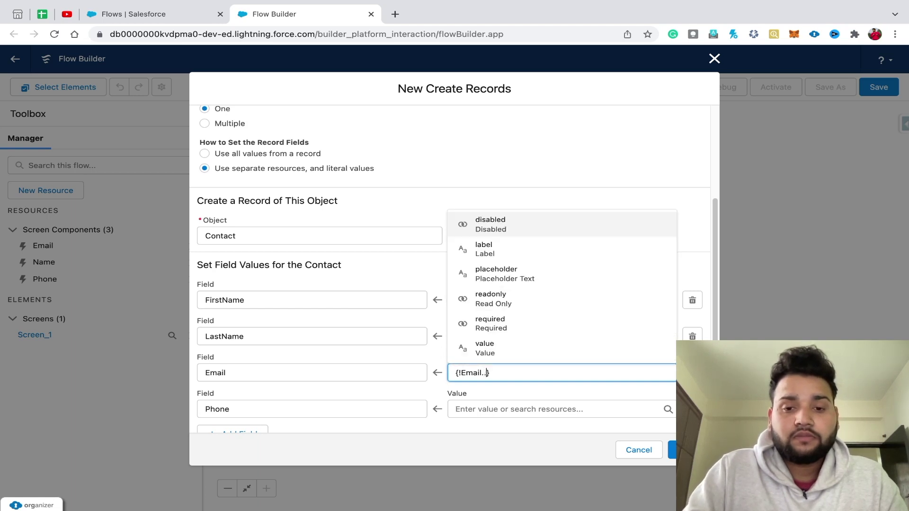
key("Return")
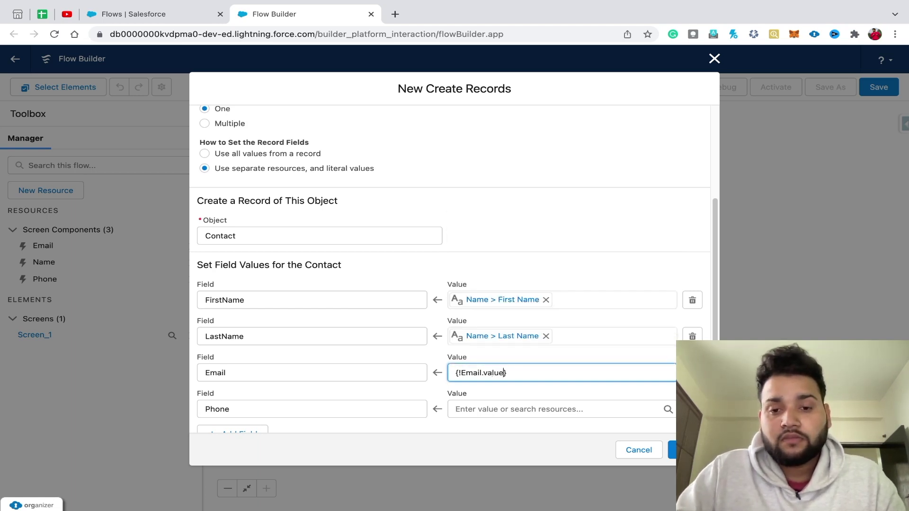
left_click(559, 409)
type("phone")
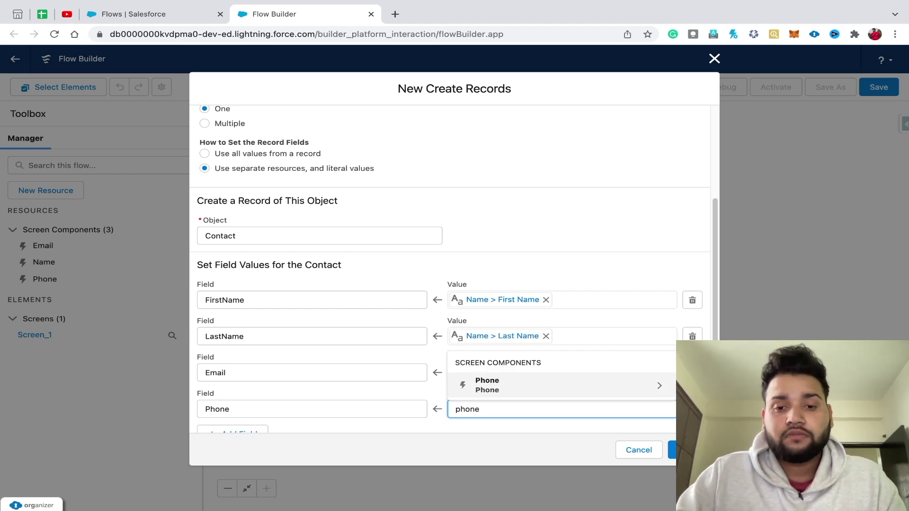
key("Return")
type("value")
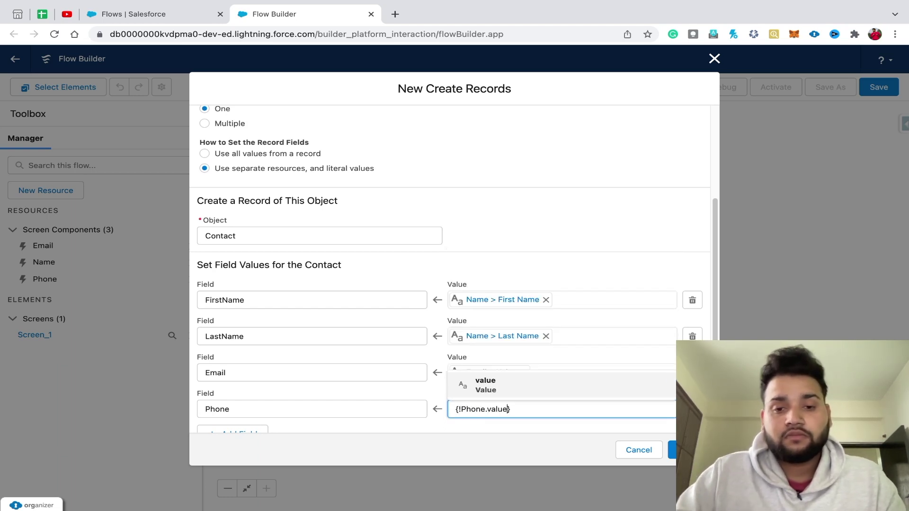
key("Tab")
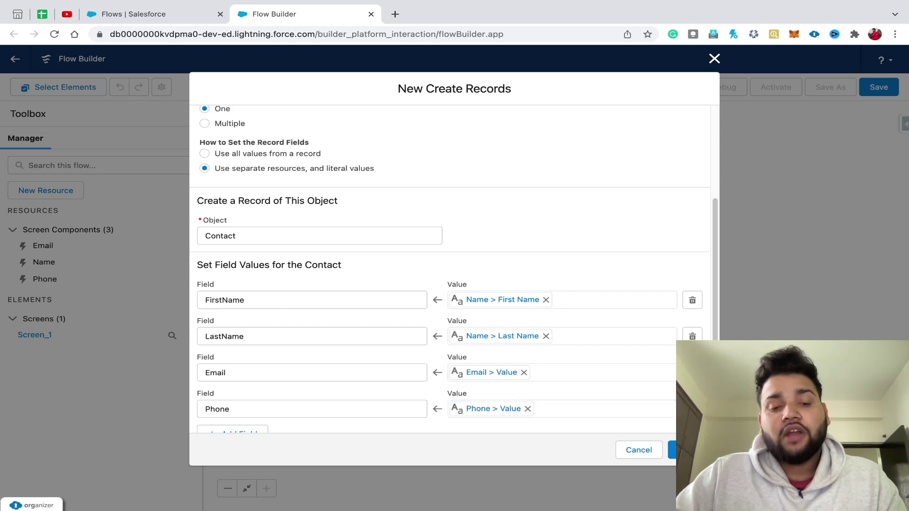
scroll(450, 270, "down", 1)
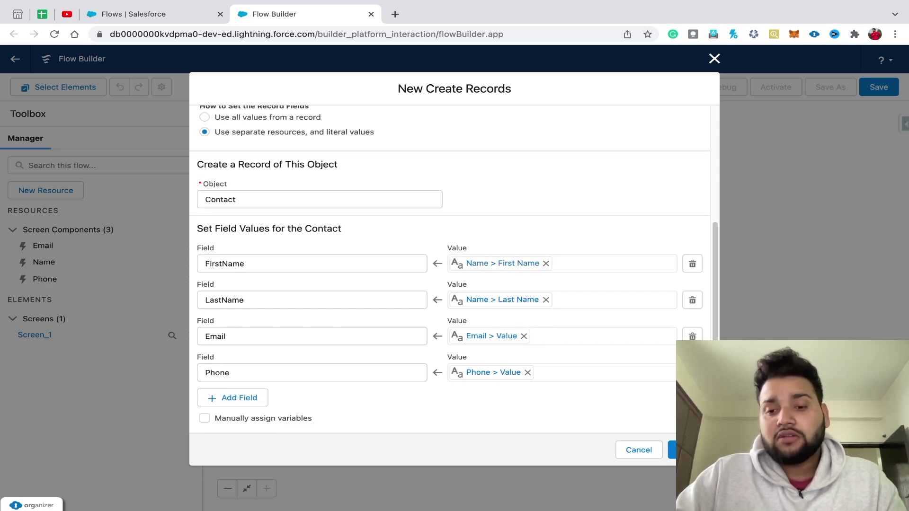
- Finish the Create Contact element and save the flow as 'Create Contact by user Input'
left_click(689, 450)
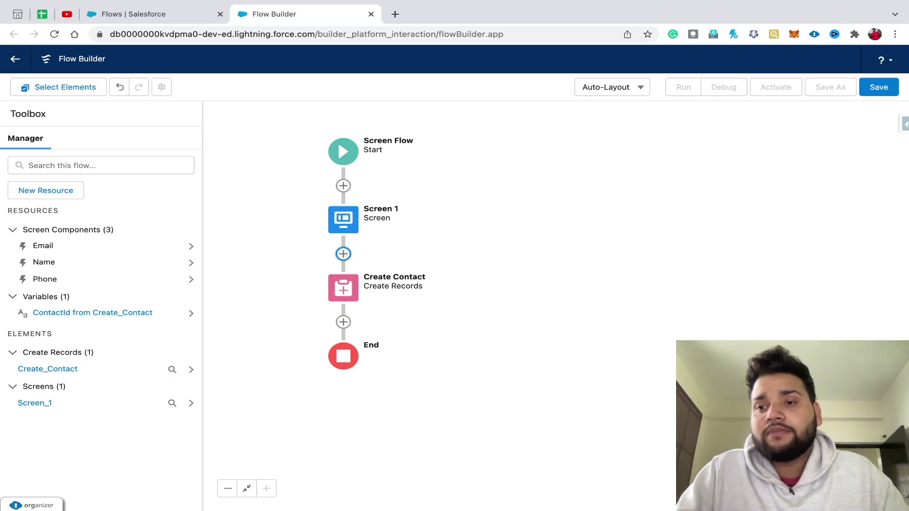
left_click(878, 87)
type("Create ")
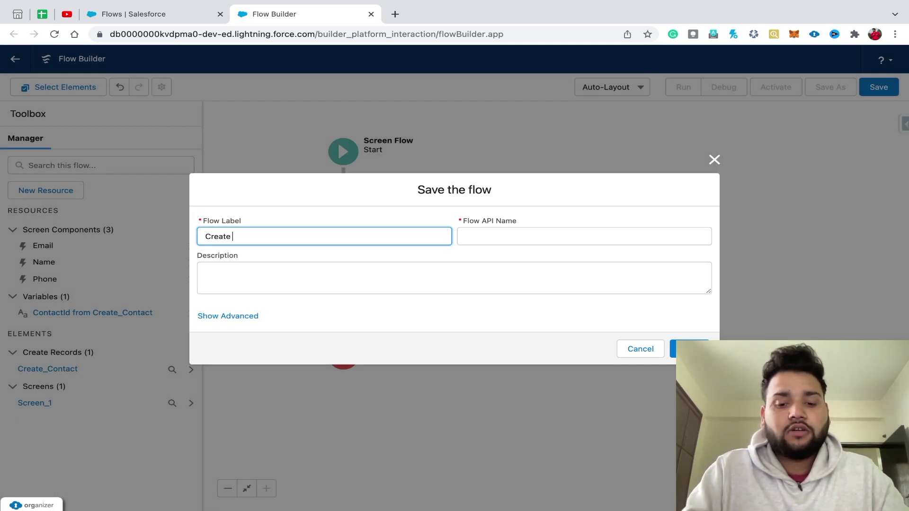
type("ContaCT")
key("BackSpace")
key("BackSpace")
key("BackSpace")
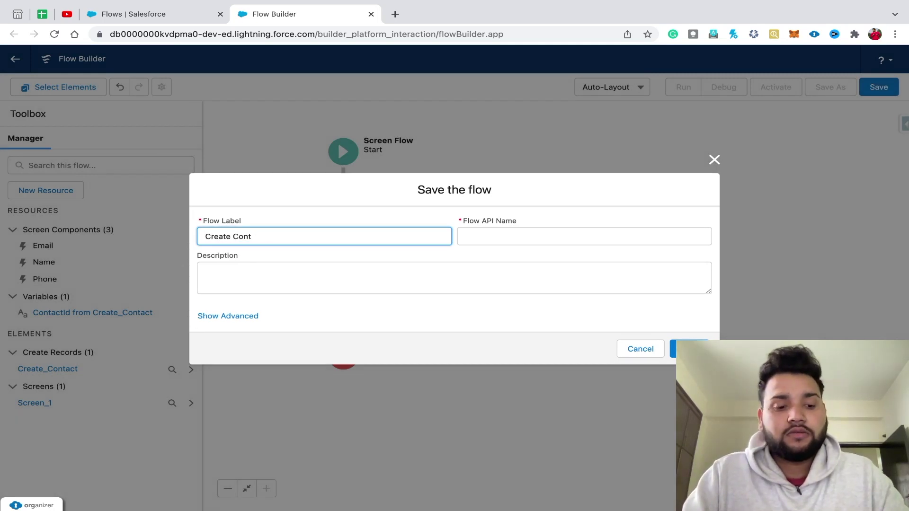
type("act")
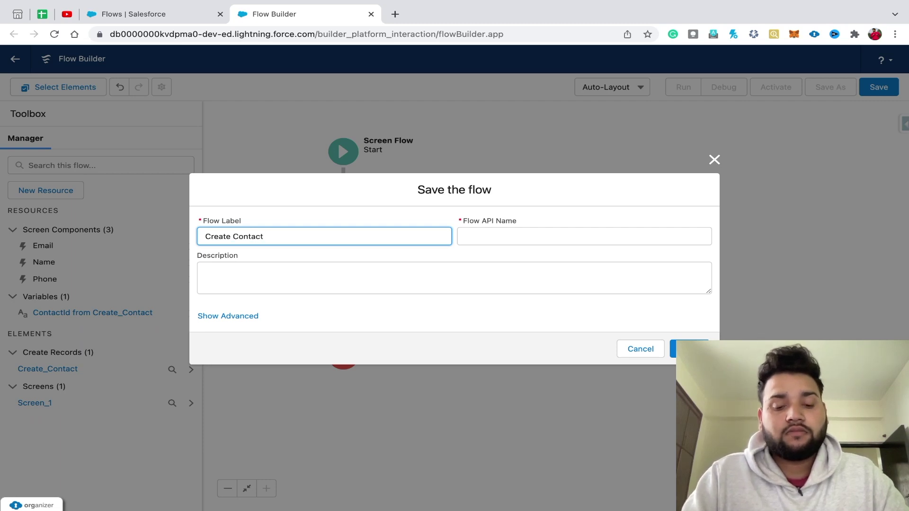
type(" by user Inp")
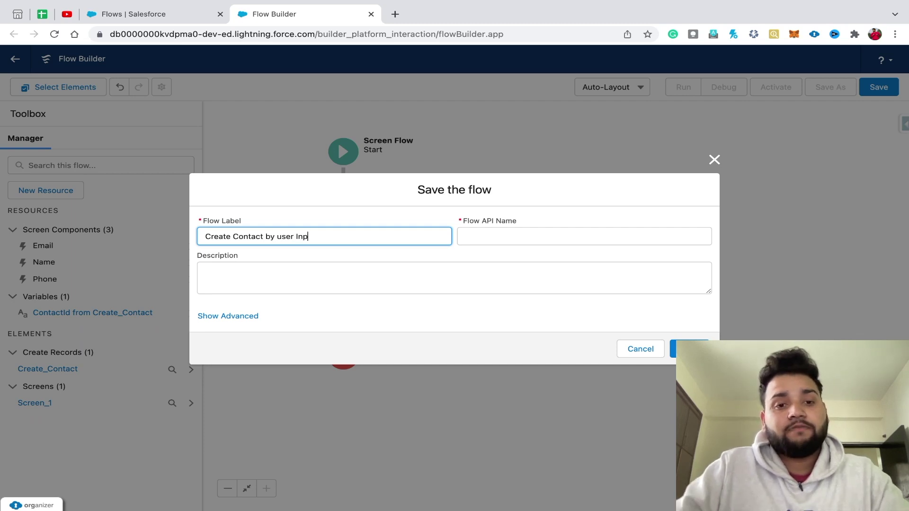
type("ut")
key("Tab")
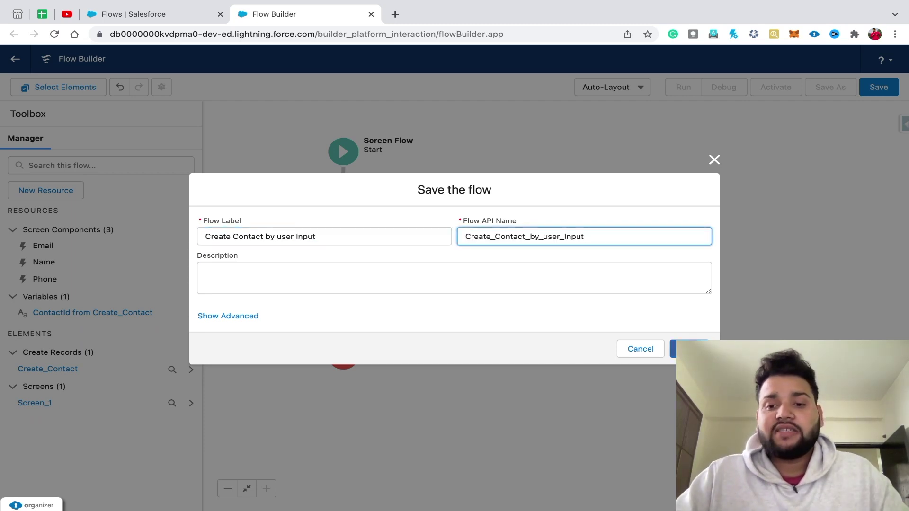
key("Return")
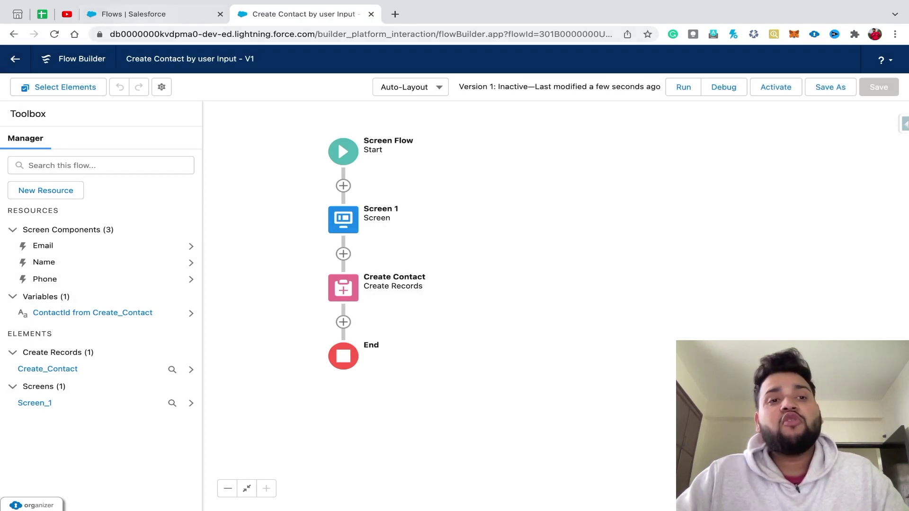
- Return to the Flows list and start a new blank Screen Flow
key("ctrl+shift+Tab")
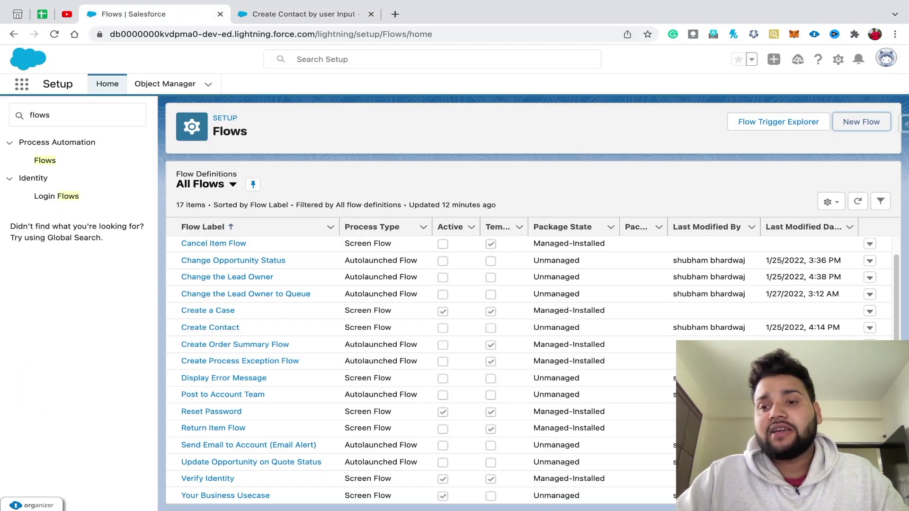
left_click(861, 122)
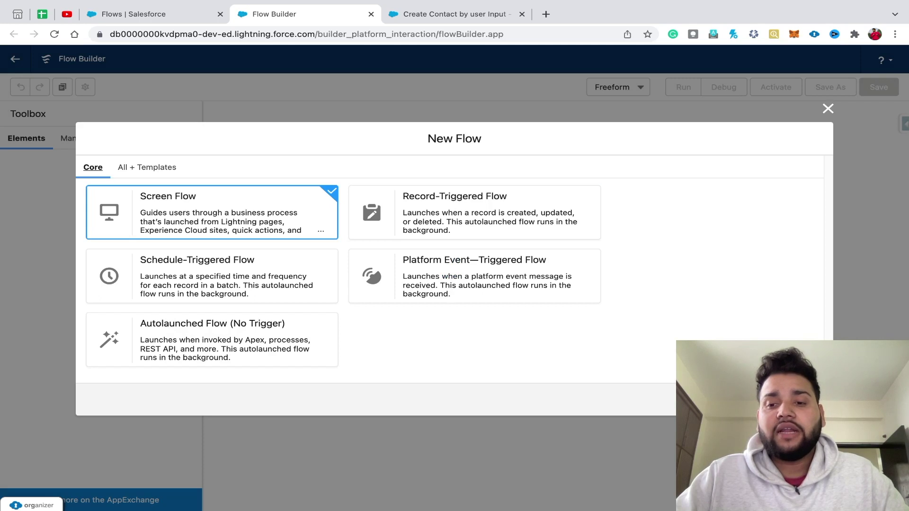
key("Return")
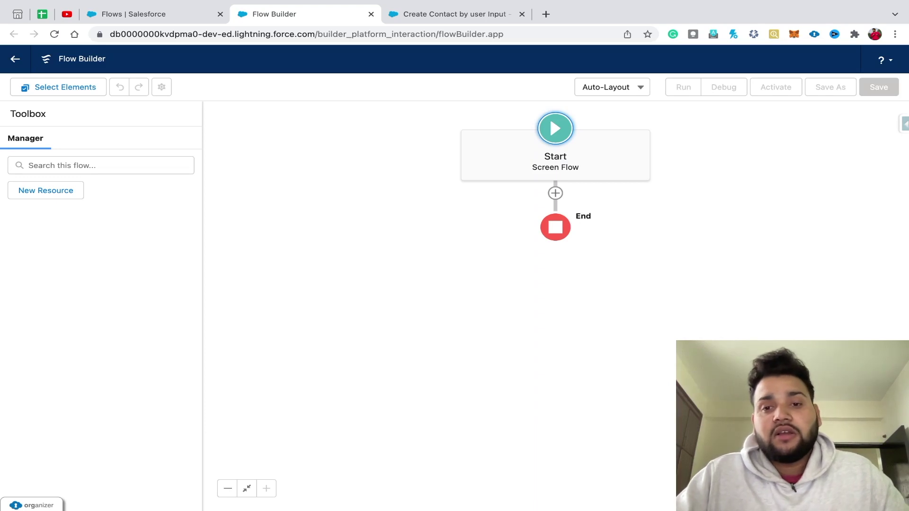
- Add a screen after Start labelled 'Error Screen'
left_click(555, 193)
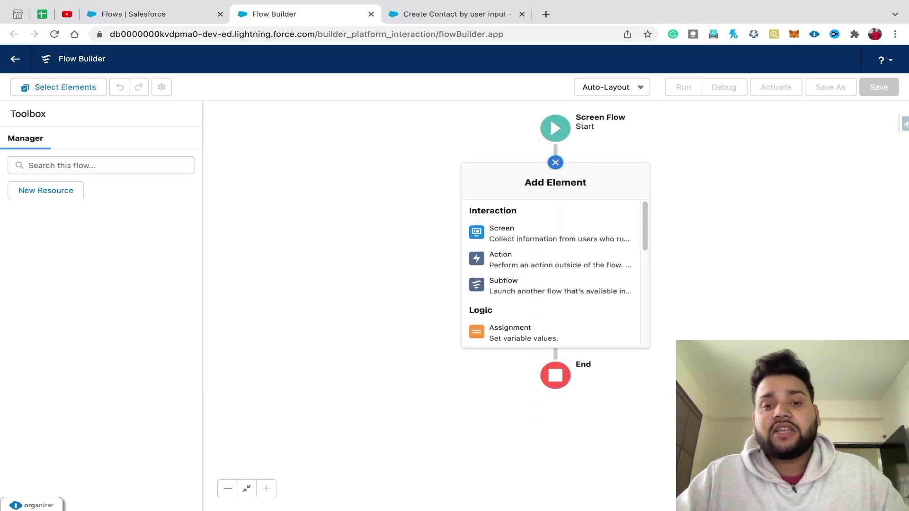
left_click(483, 229)
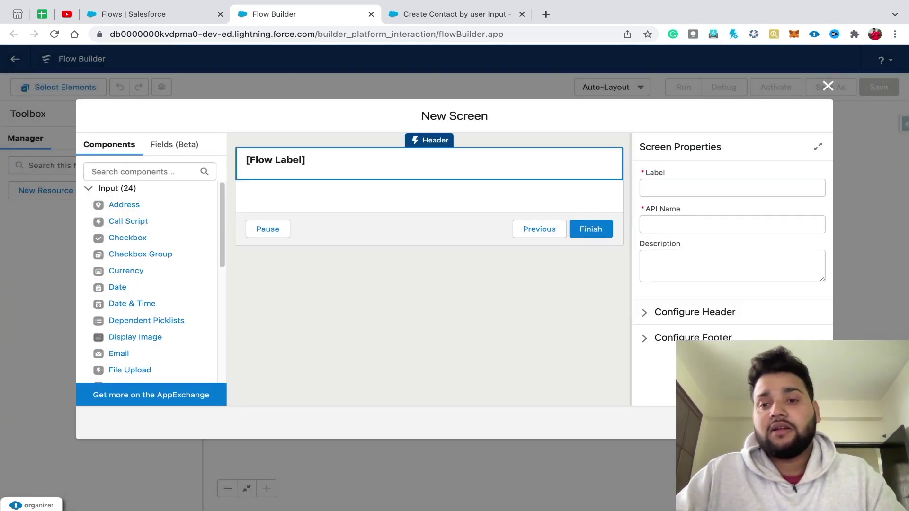
left_click(732, 188)
type("Er")
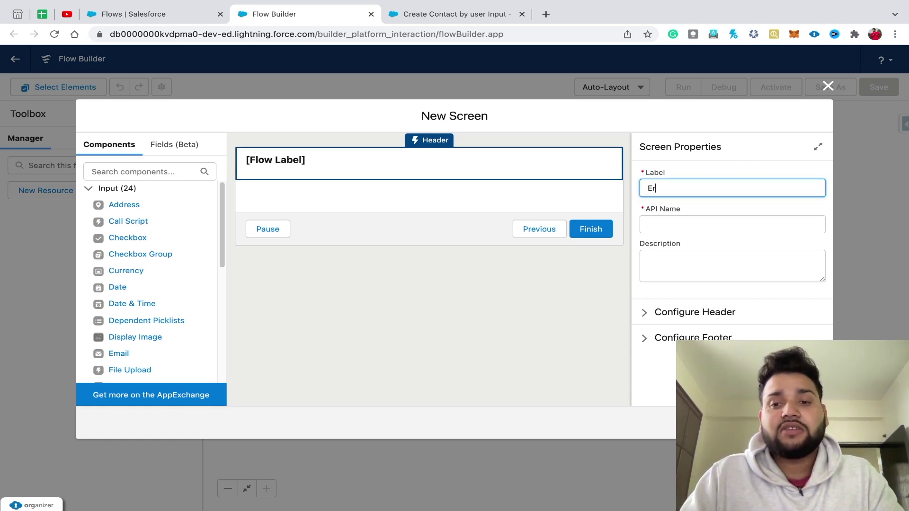
type("ror Screen")
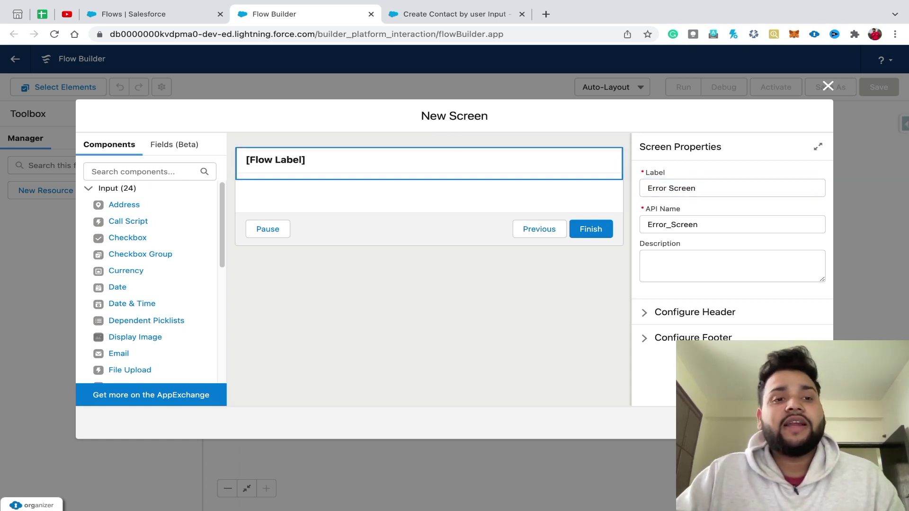
- Add a Display Text component to the screen with API name errorMessage
left_click(142, 172)
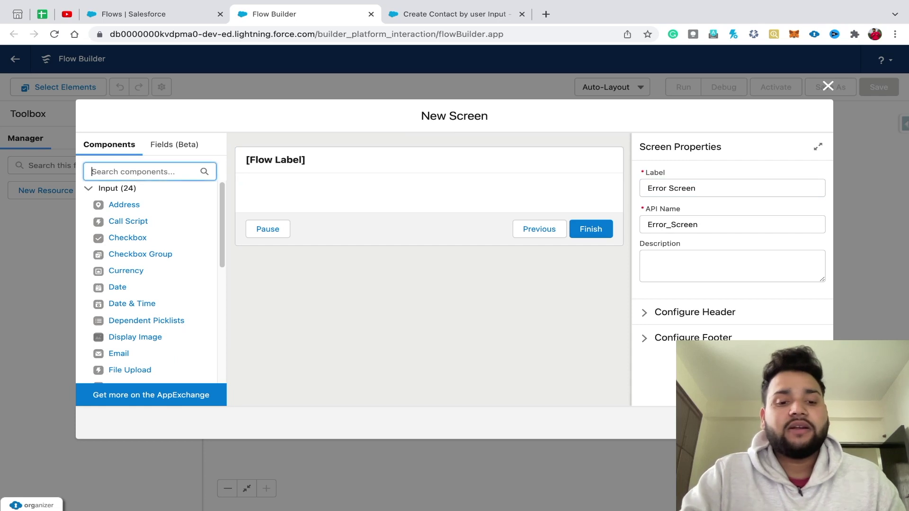
type("displa")
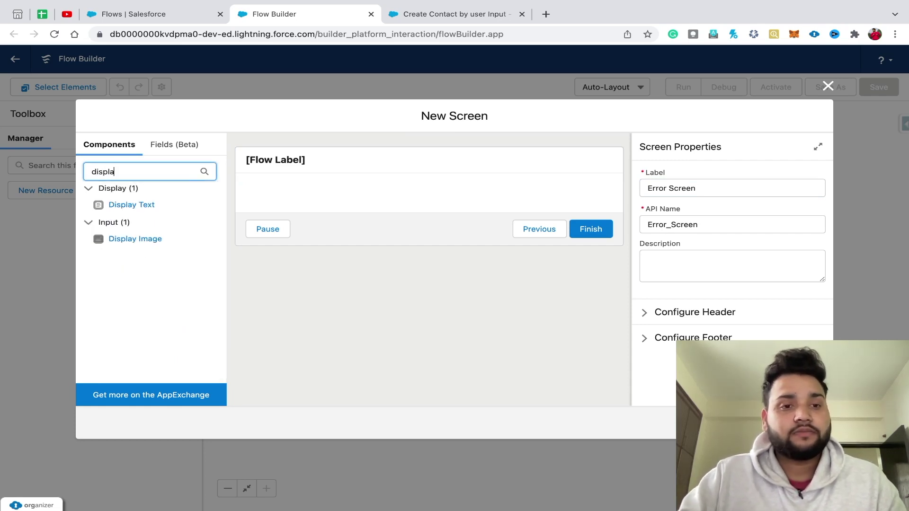
left_click(132, 205)
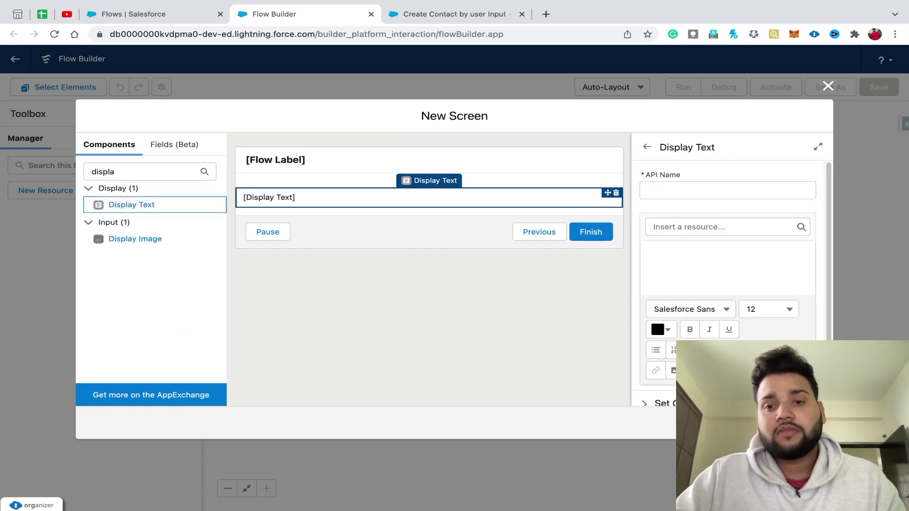
left_click(727, 190)
type("error Message")
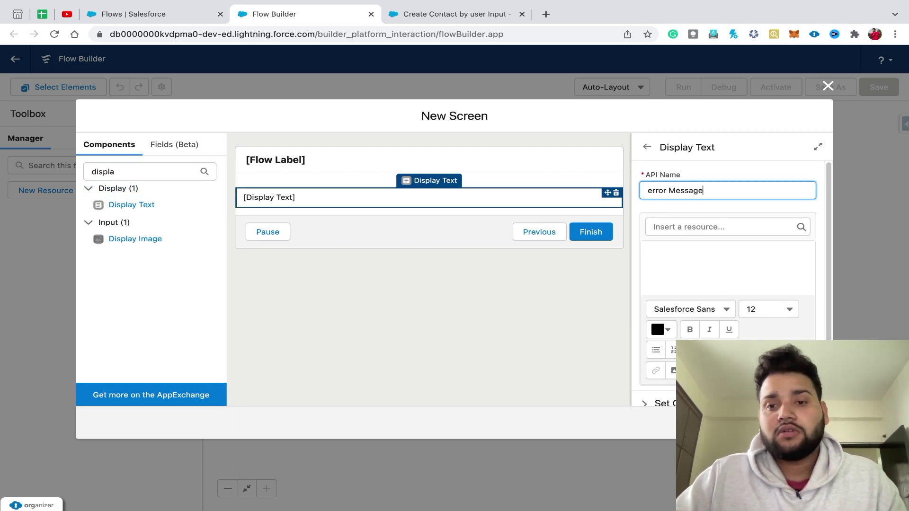
key("Tab")
left_click(669, 190)
key("BackSpace")
left_click(429, 308)
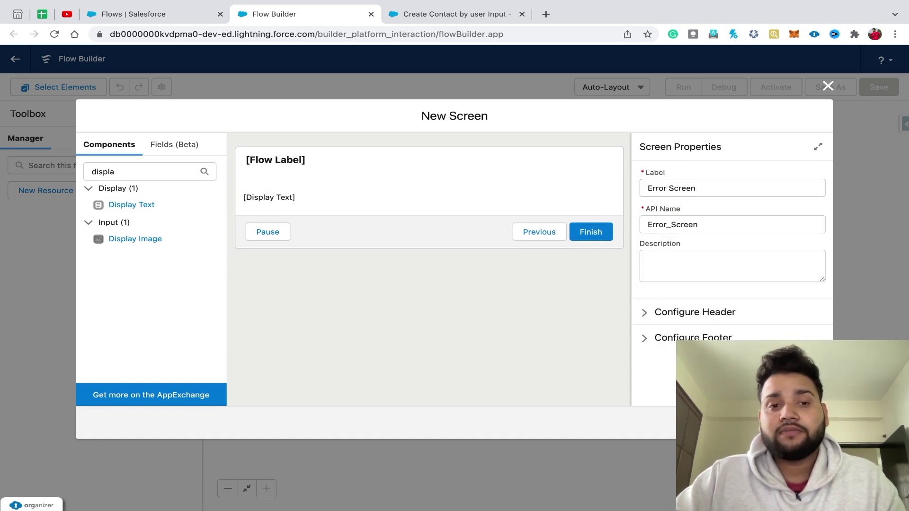
left_click(429, 197)
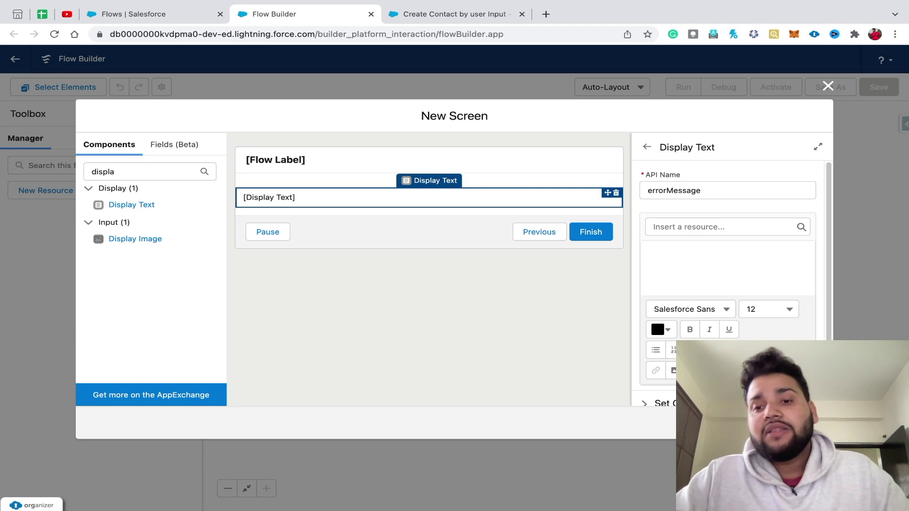
left_click(651, 256)
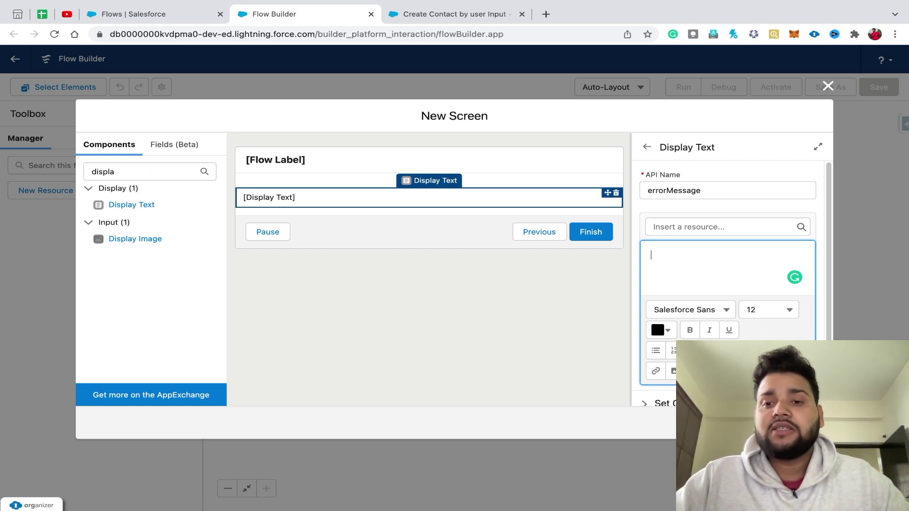
- Create a Text variable 'message', available for input, and insert {!message} into the display text
left_click(710, 226)
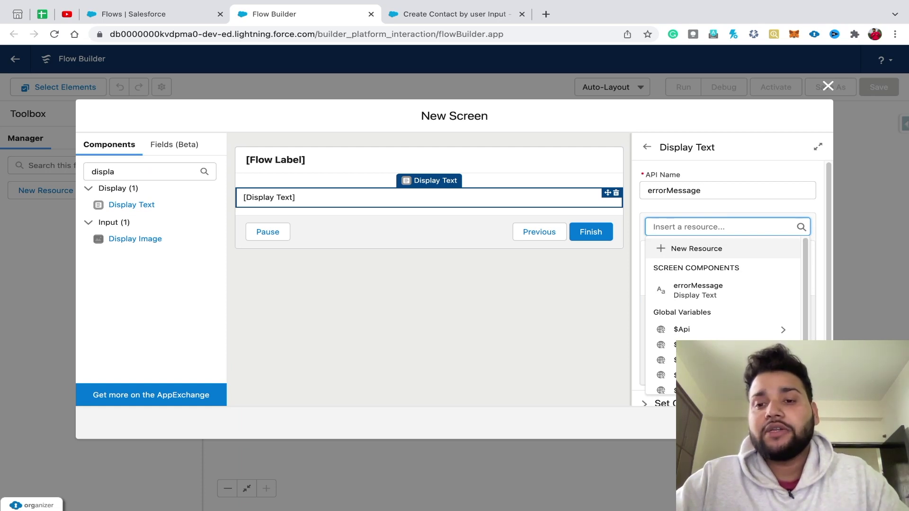
left_click(696, 248)
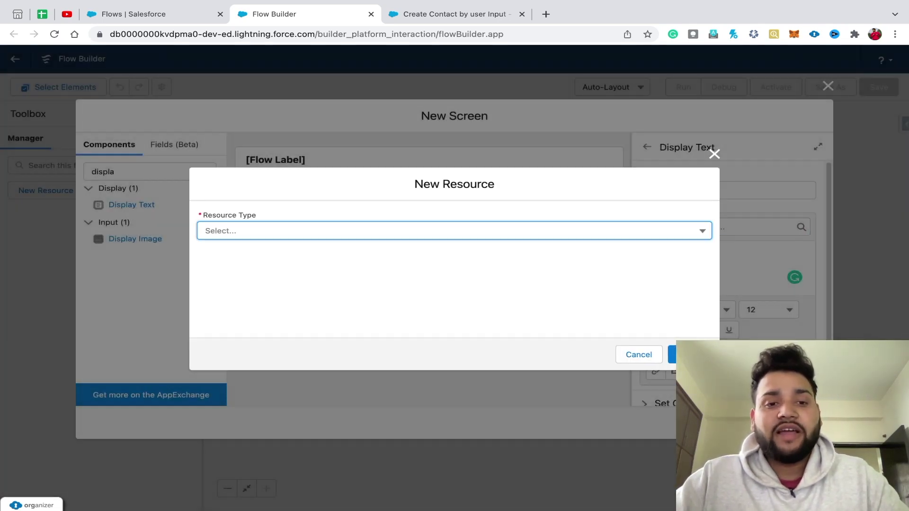
key("Down")
key("Return")
left_click(205, 253)
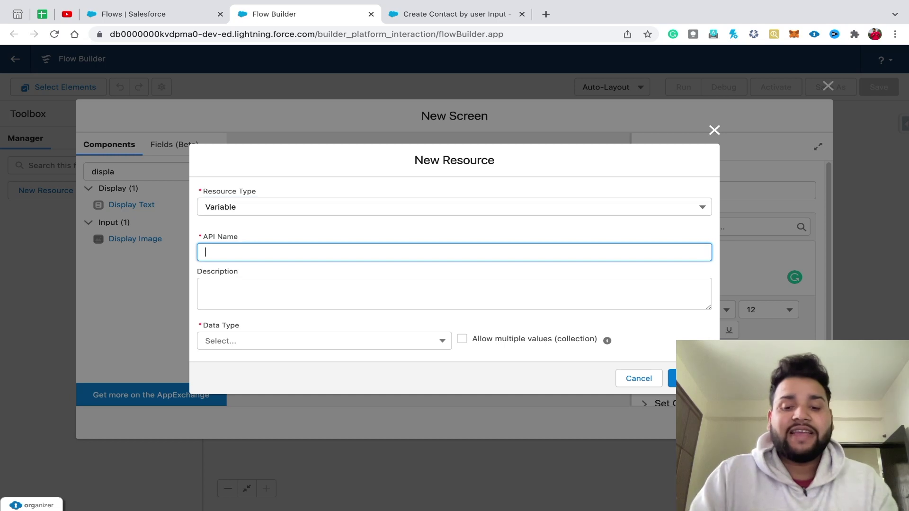
type("message")
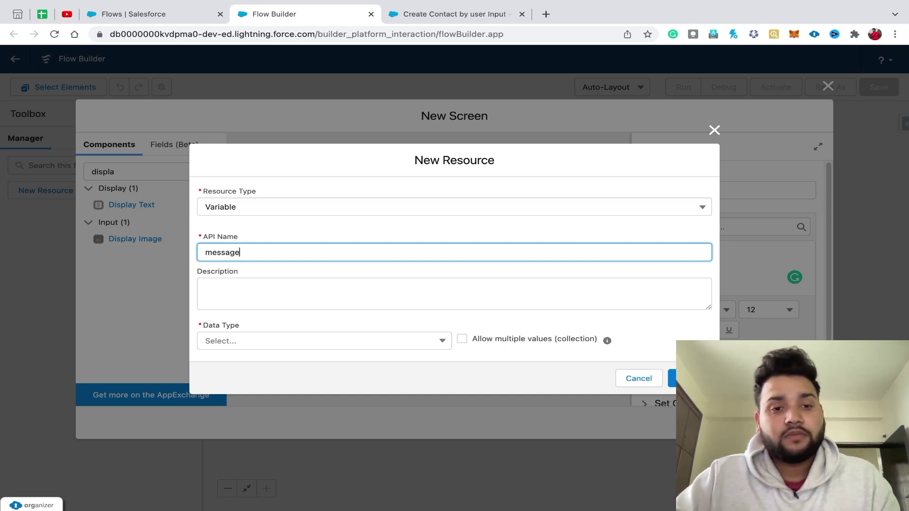
key("ctrl+a")
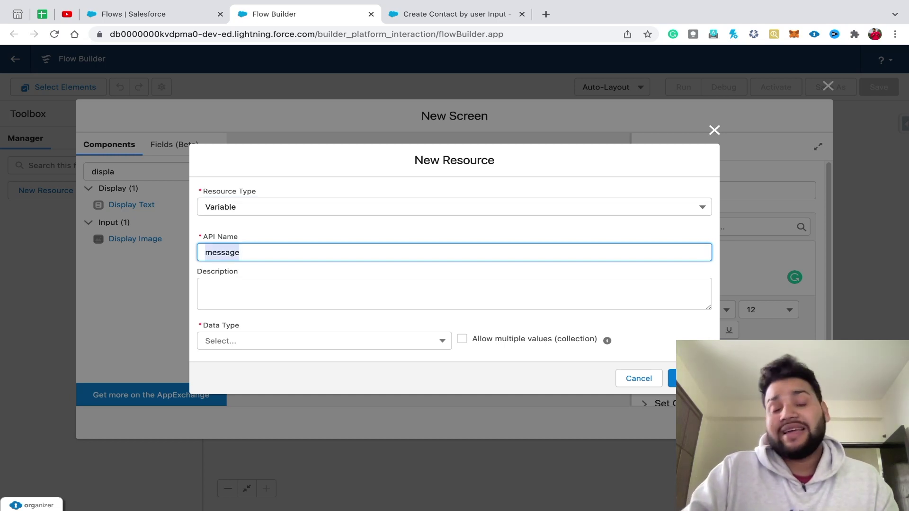
key("Right")
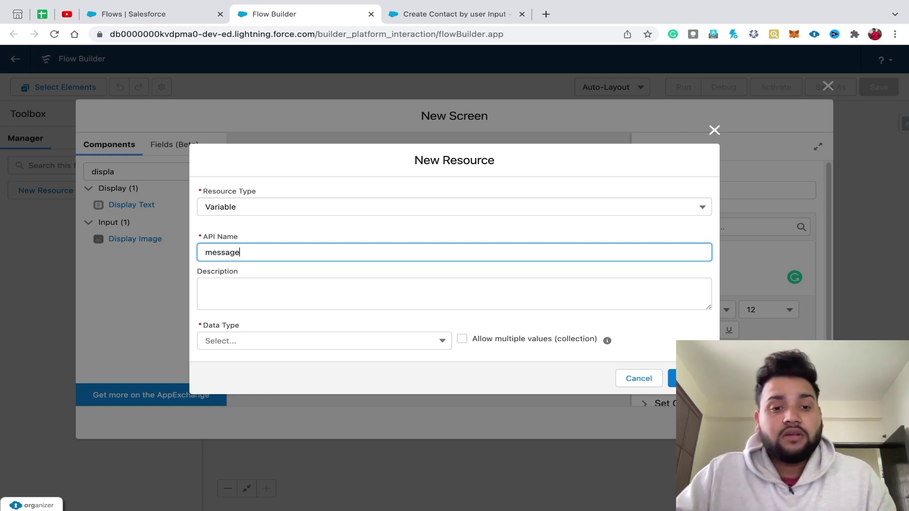
left_click(325, 341)
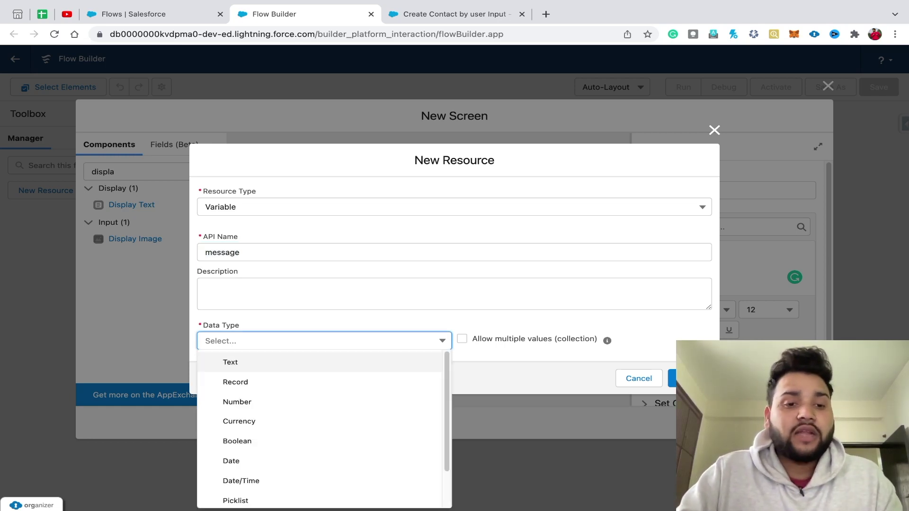
left_click(230, 362)
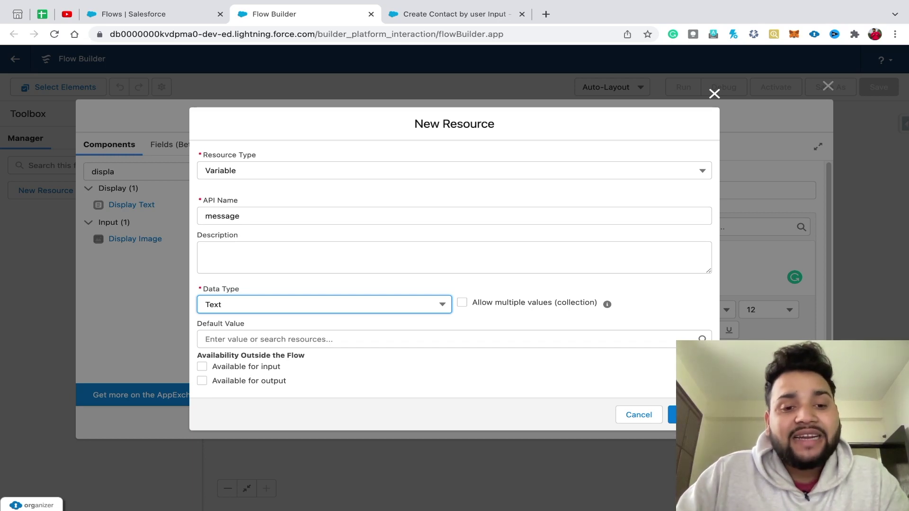
left_click(202, 367)
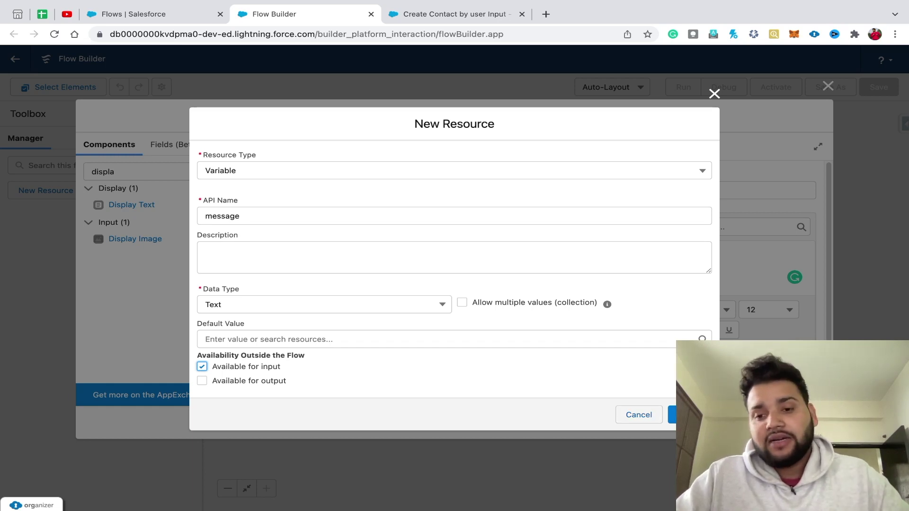
left_click(682, 415)
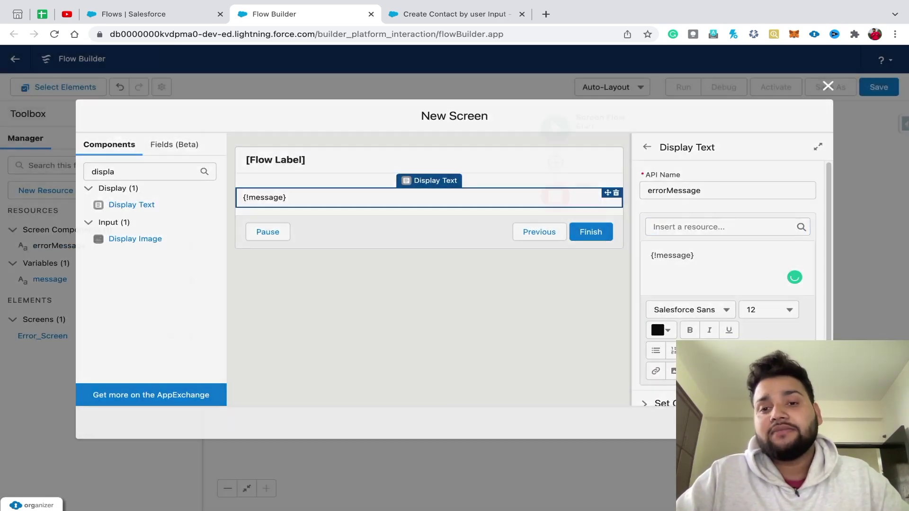
- Save the screen flow as 'Error Handling', activate it, and return to the Create Contact flow
left_click(828, 85)
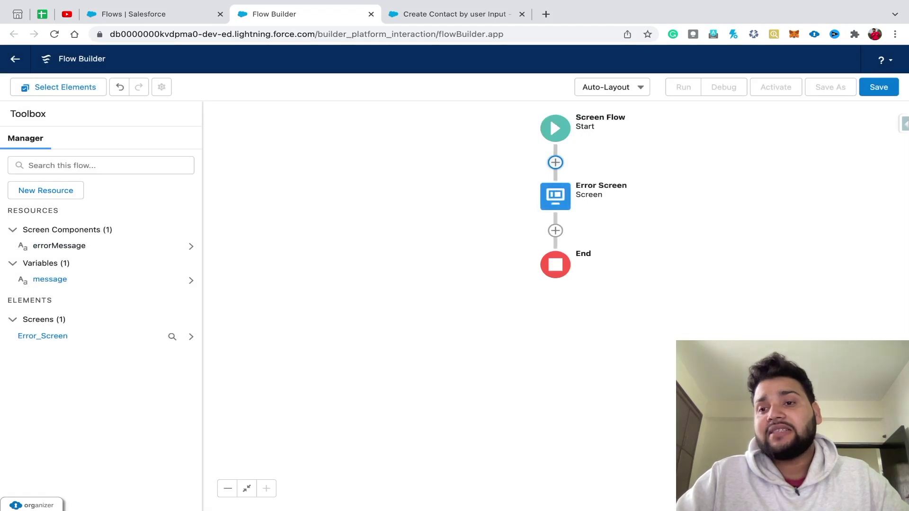
left_click(879, 87)
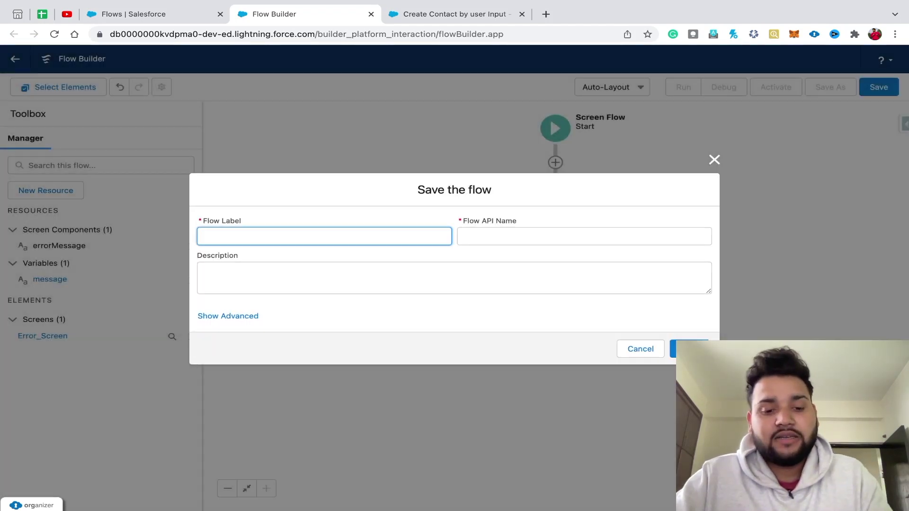
type("Error Handling")
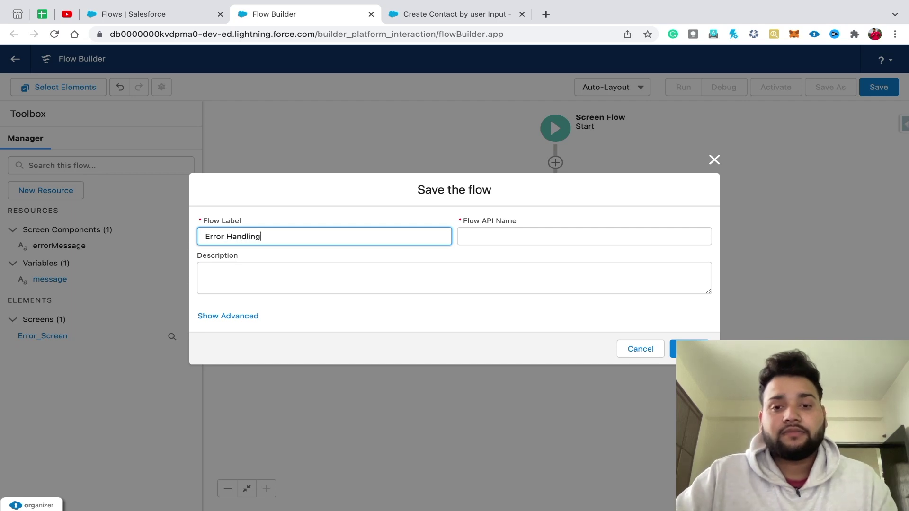
key("Tab")
key("Return")
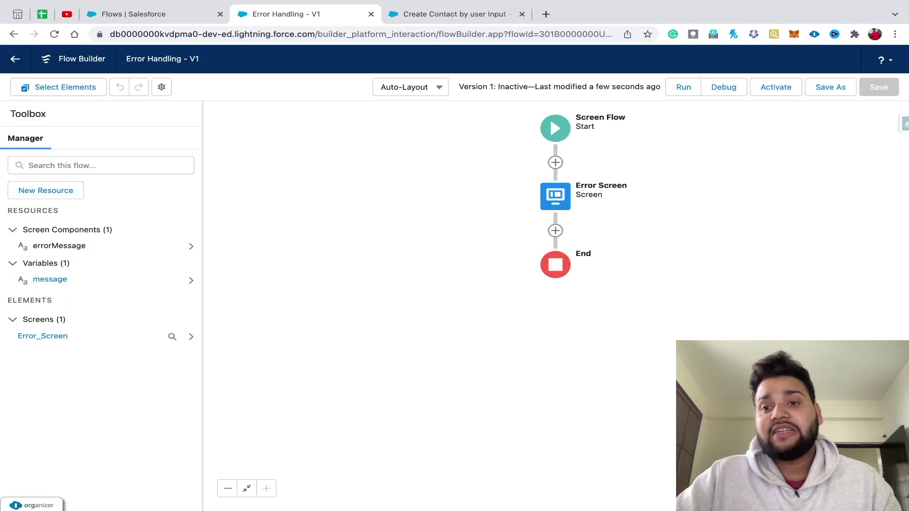
left_click(775, 87)
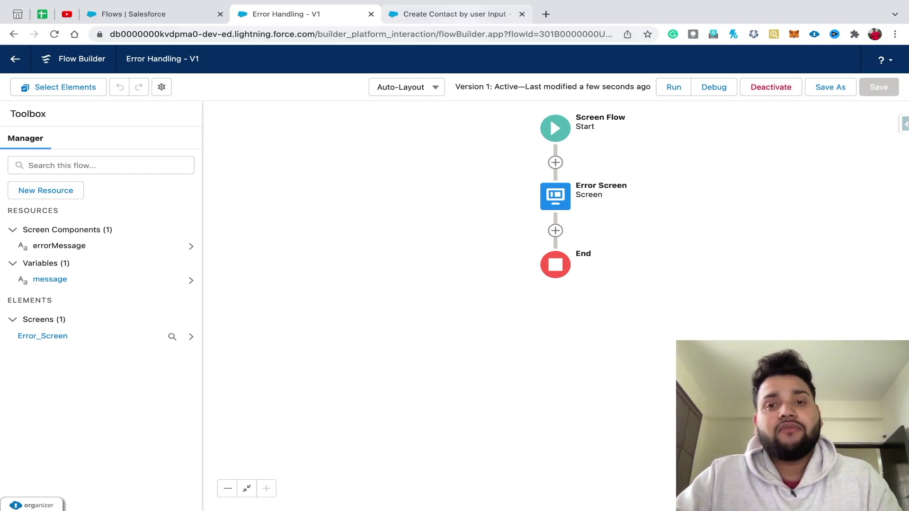
left_click(454, 14)
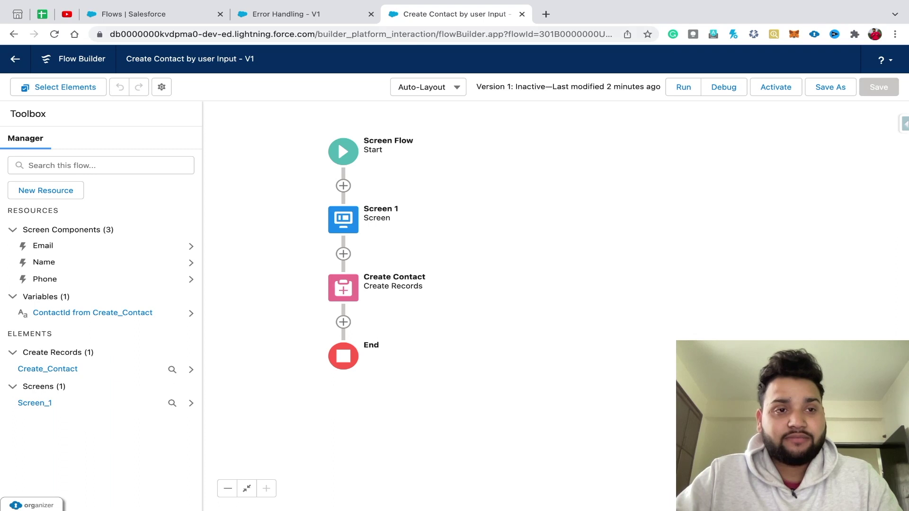
- Add a fault path to the Create Contact element and start adding a Subflow on it
left_click(55, 34)
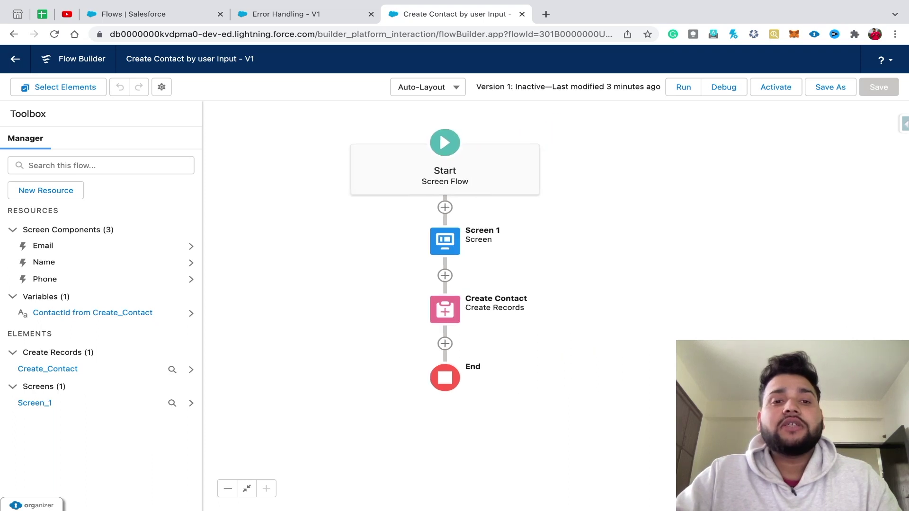
left_click(312, 274)
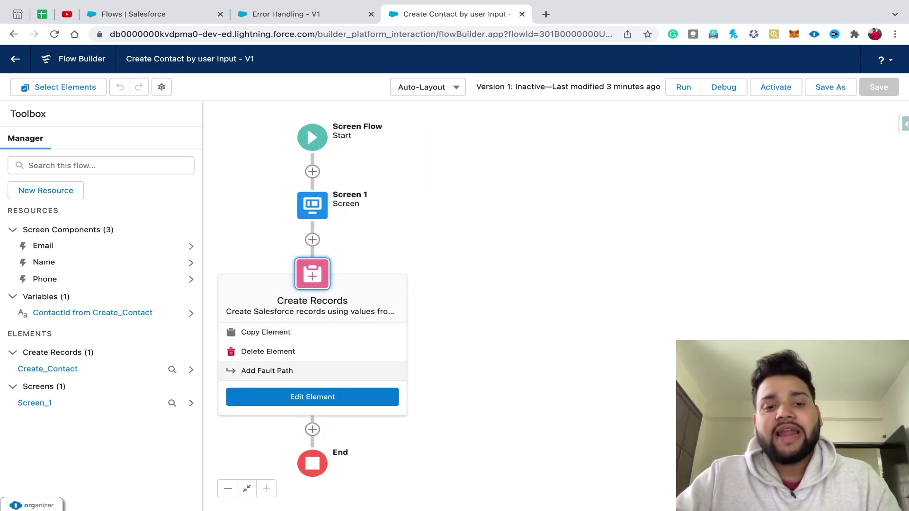
left_click(267, 371)
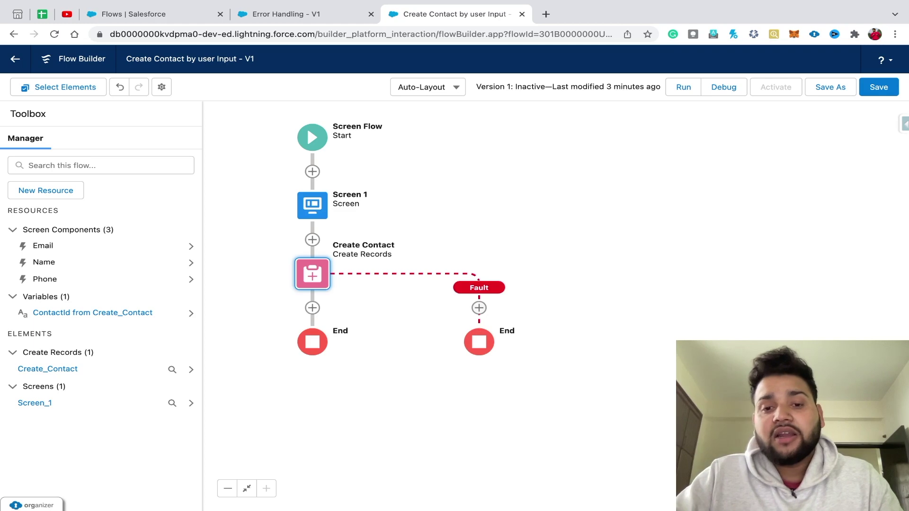
left_click(479, 308)
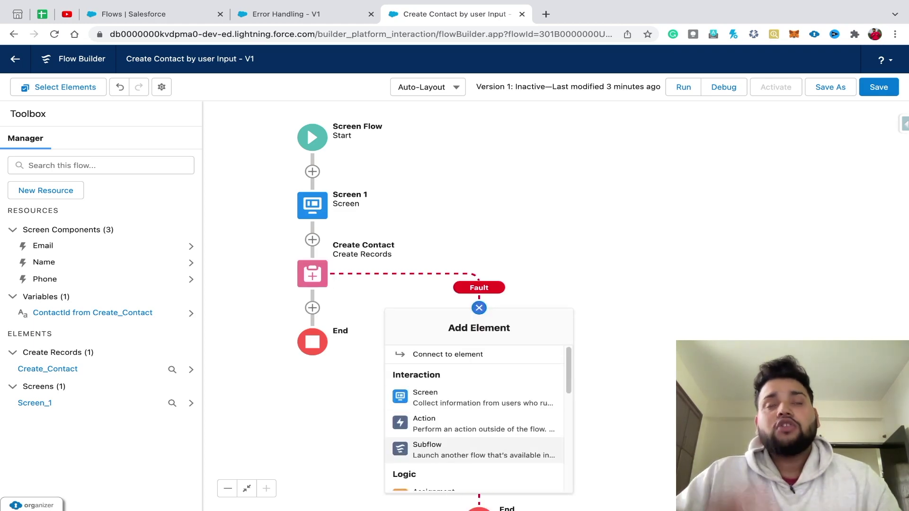
left_click(473, 450)
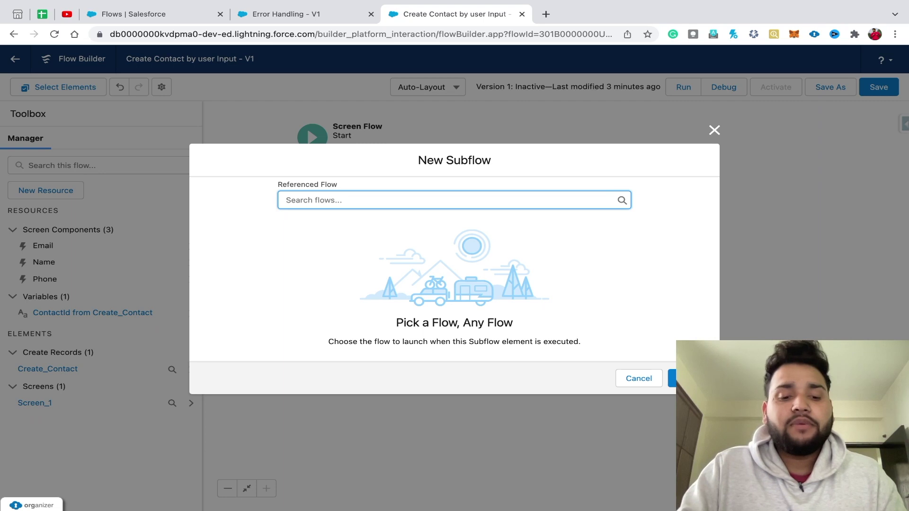
- Reference the Error Handling flow in a subflow labelled 'Show Error' (API name Show_Error)
type("handl")
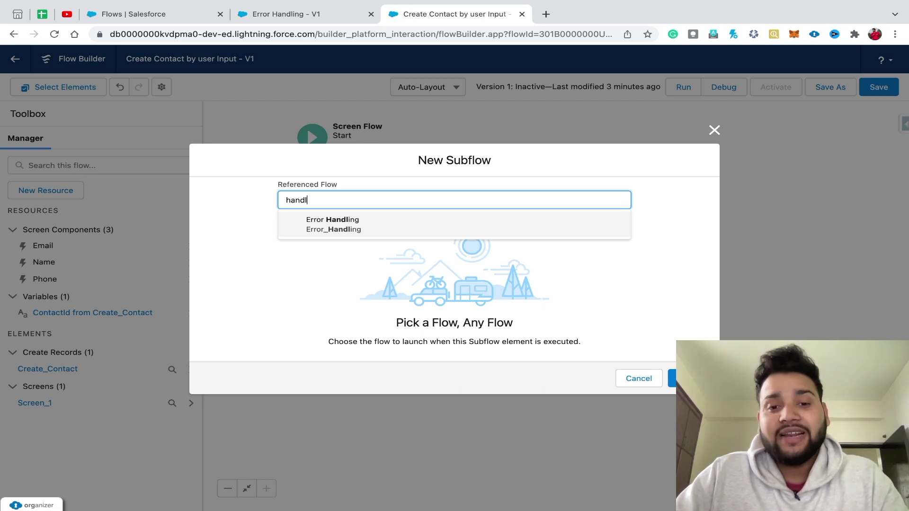
key("Return")
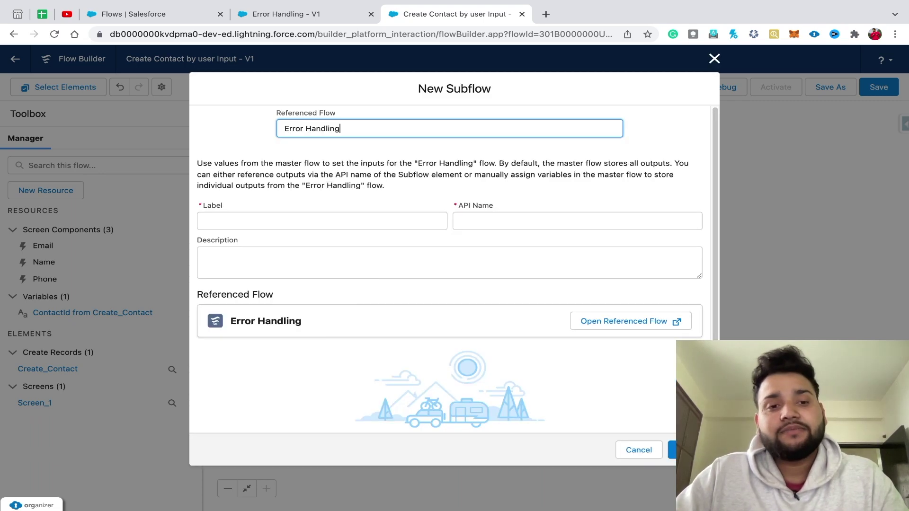
left_click(205, 234)
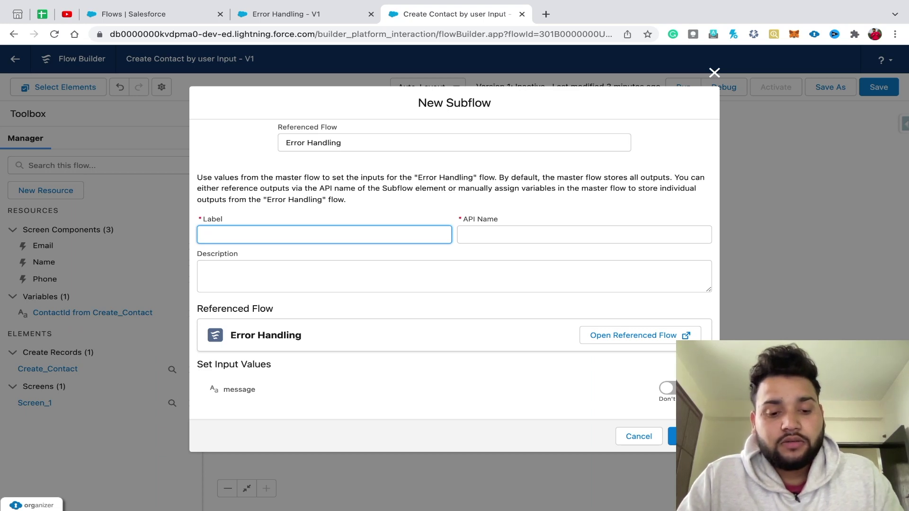
type("Show Error")
left_click(486, 235)
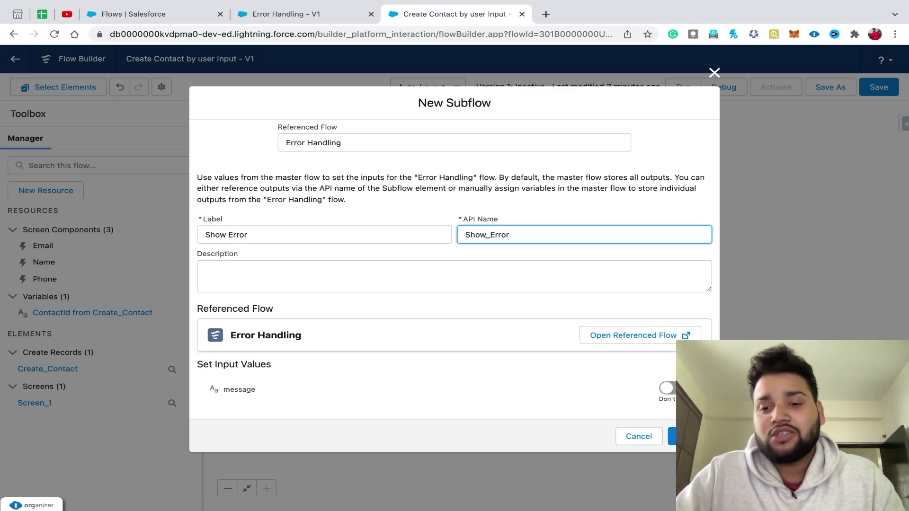
- Pass {!$Flow.FaultMessage} as the message input and place the subflow on the fault path
left_click(667, 388)
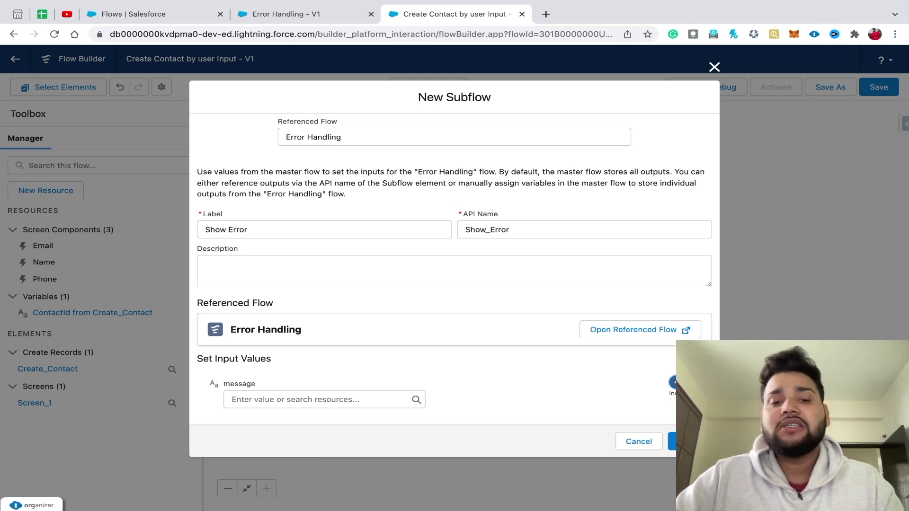
left_click(303, 399)
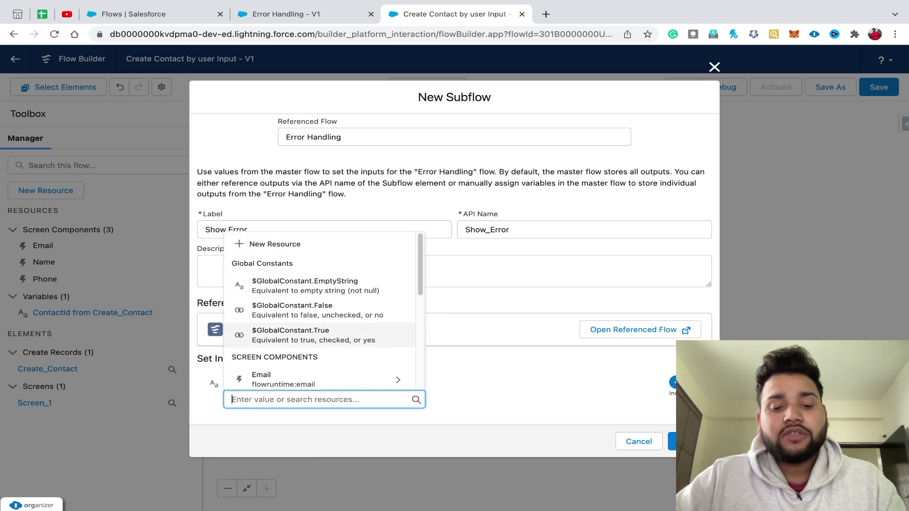
type("flo")
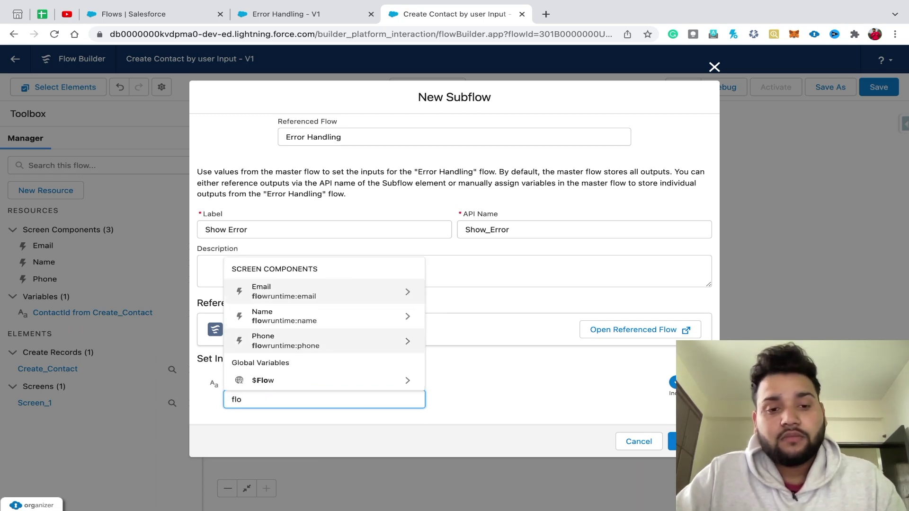
left_click(284, 378)
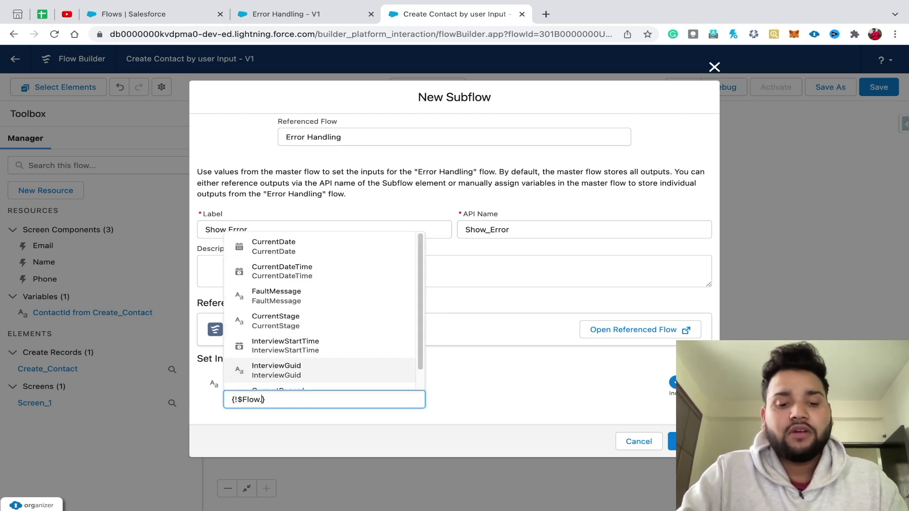
type("fa")
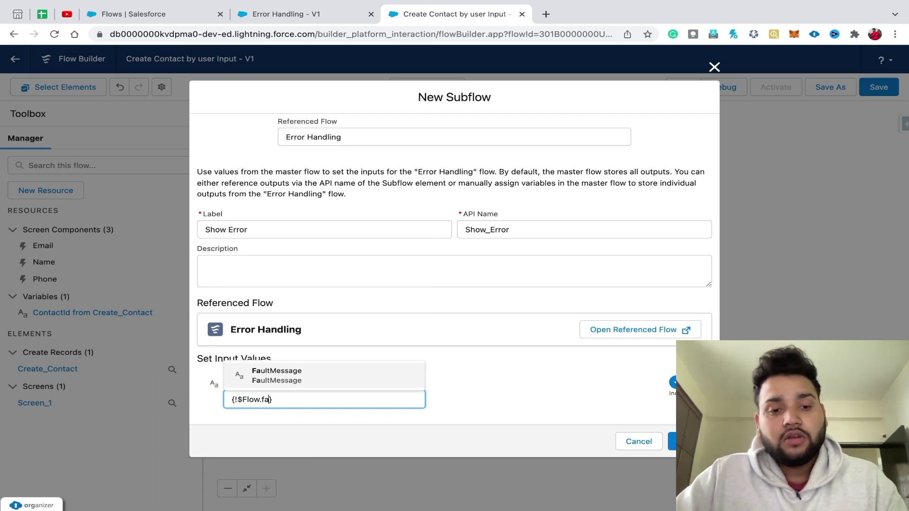
key("Return")
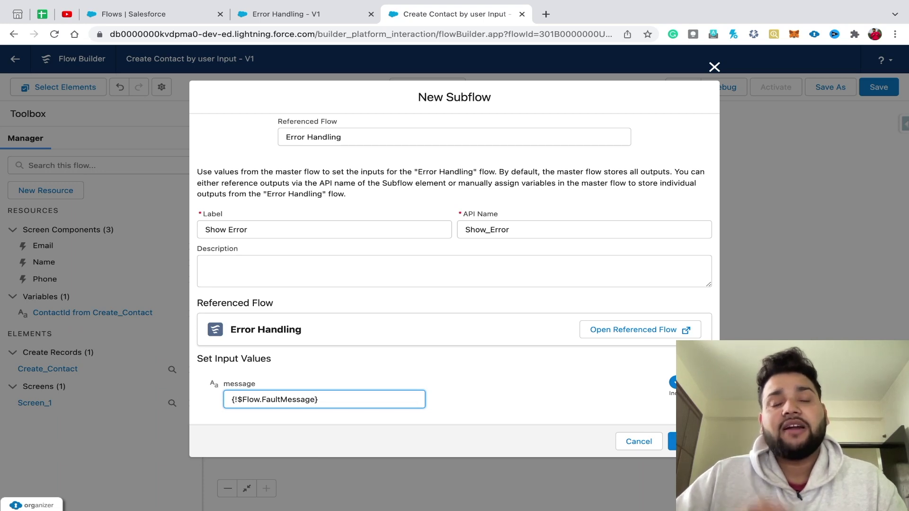
key("Tab")
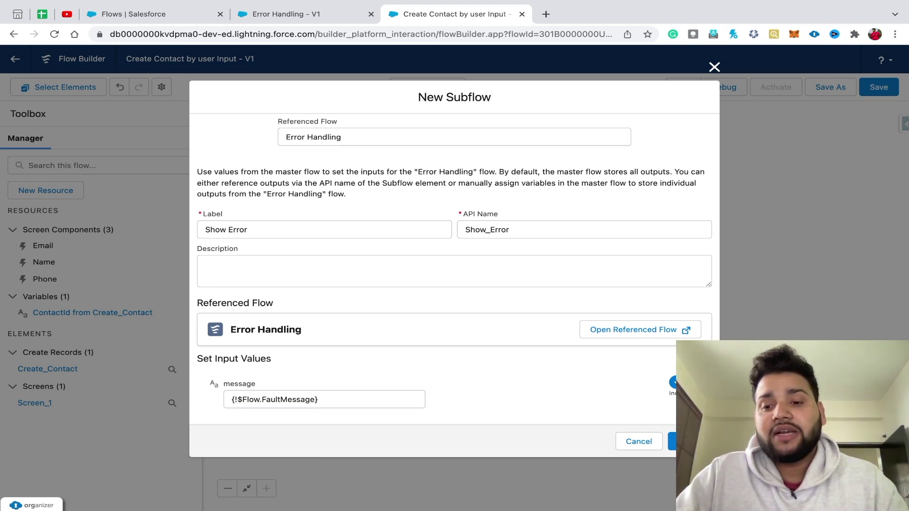
left_click(691, 442)
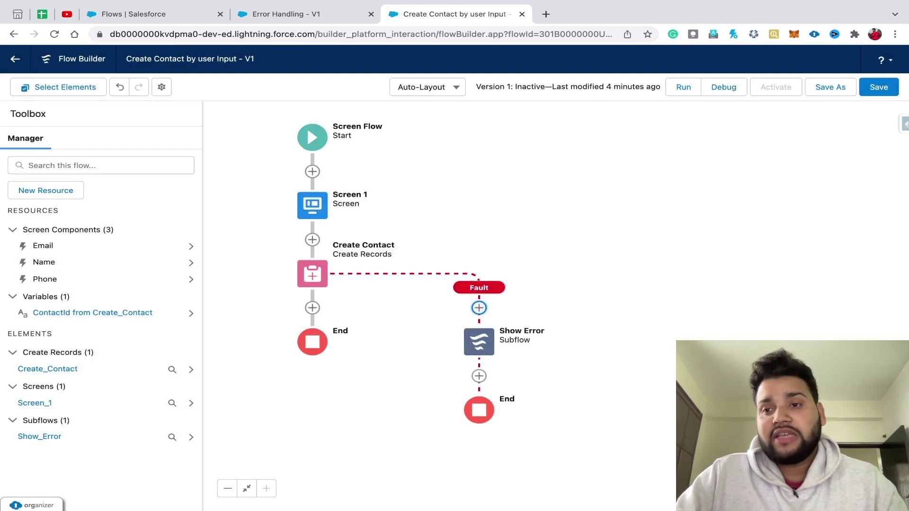
- Save the Create Contact flow and start a debug run
key("ctrl+s")
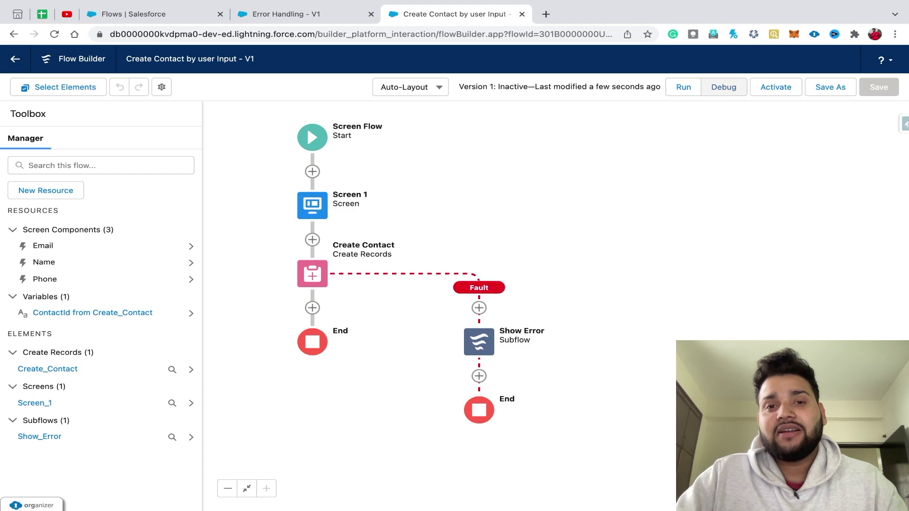
left_click(723, 87)
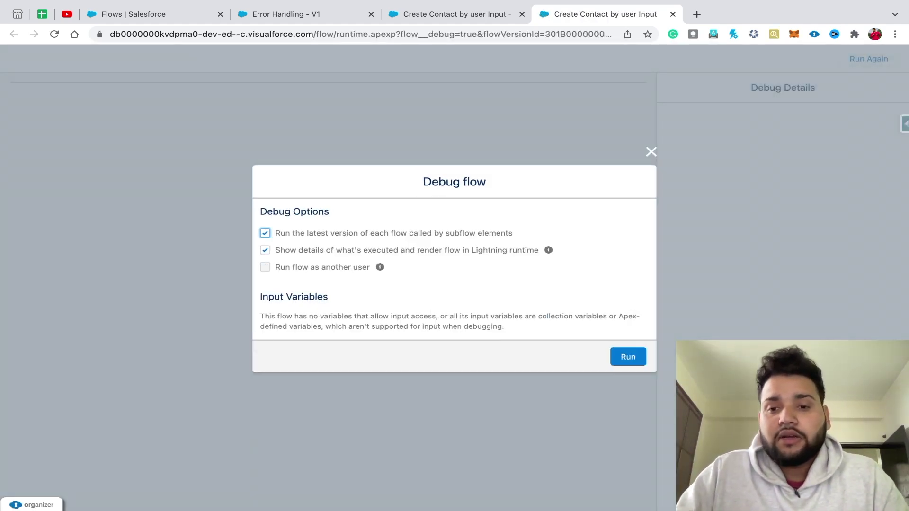
left_click(628, 357)
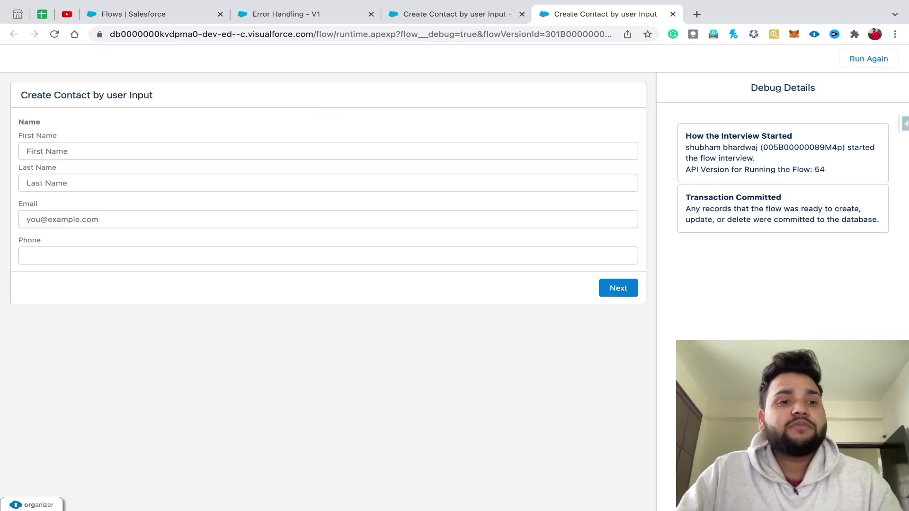
- Enter the contact's first name, last name, e-mail and phone, submit, then reopen debug options
left_click(190, 151)
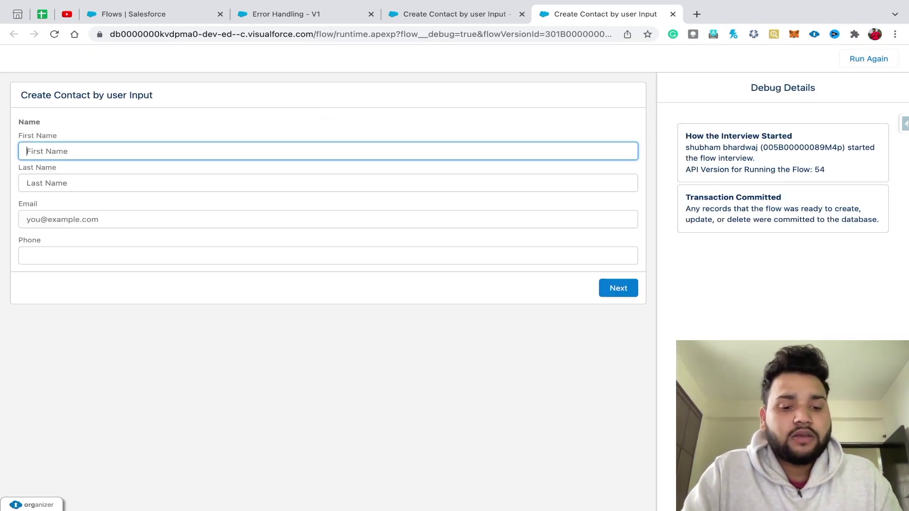
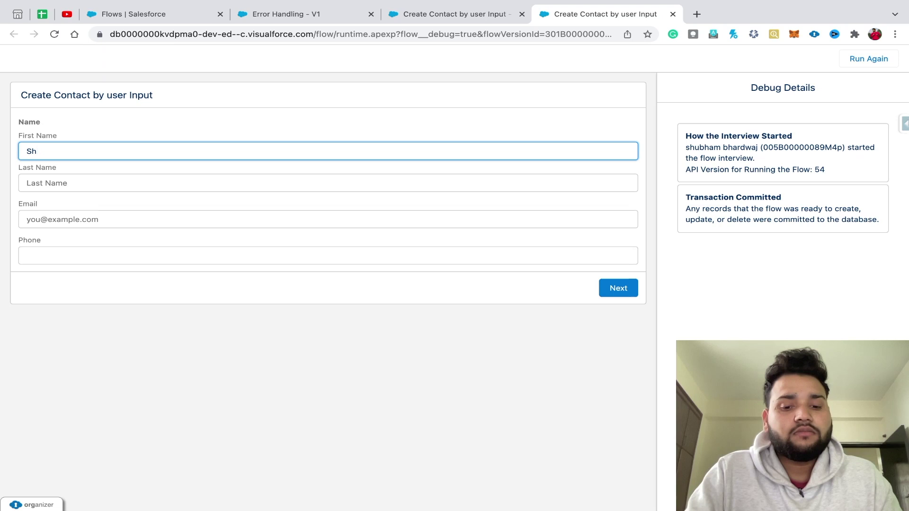
left_click(47, 183)
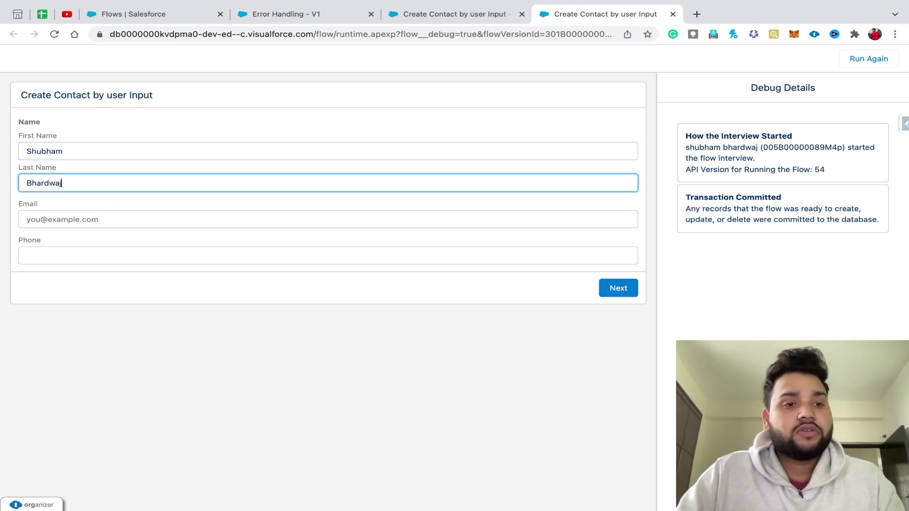
left_click(190, 219)
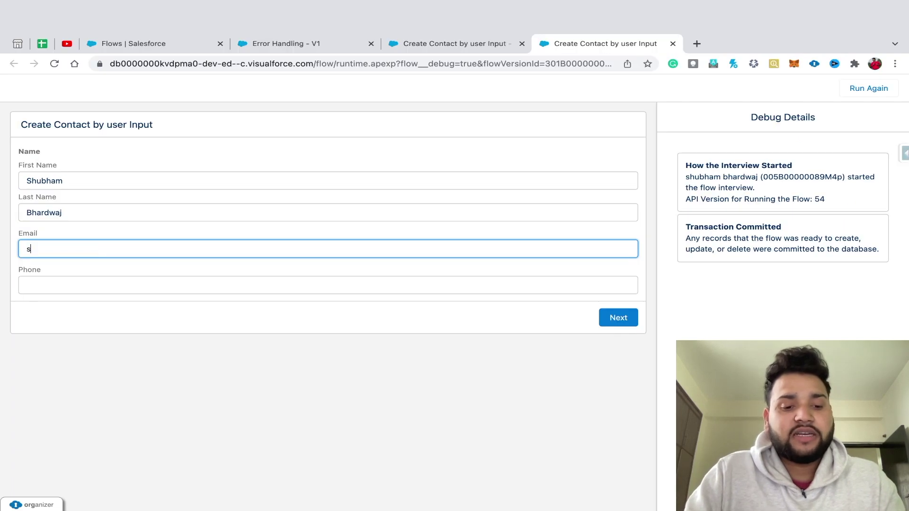
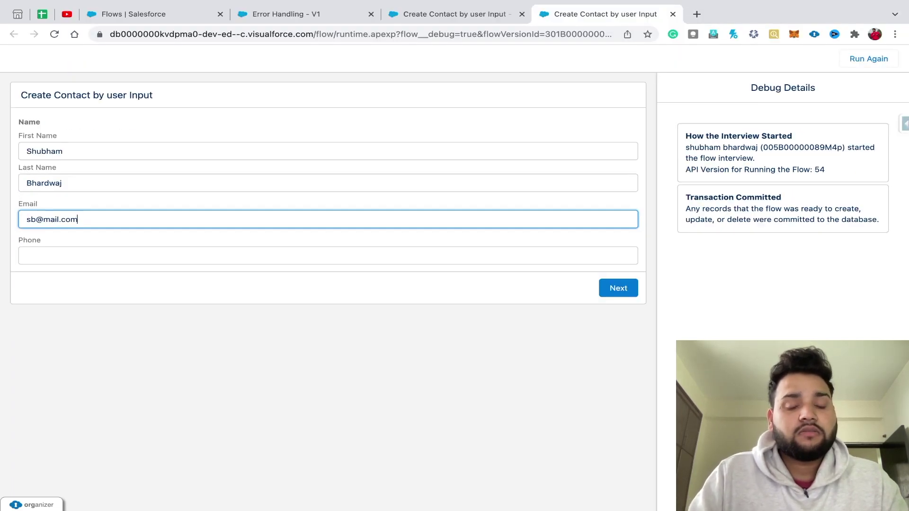
left_click(189, 285)
type("456789098765")
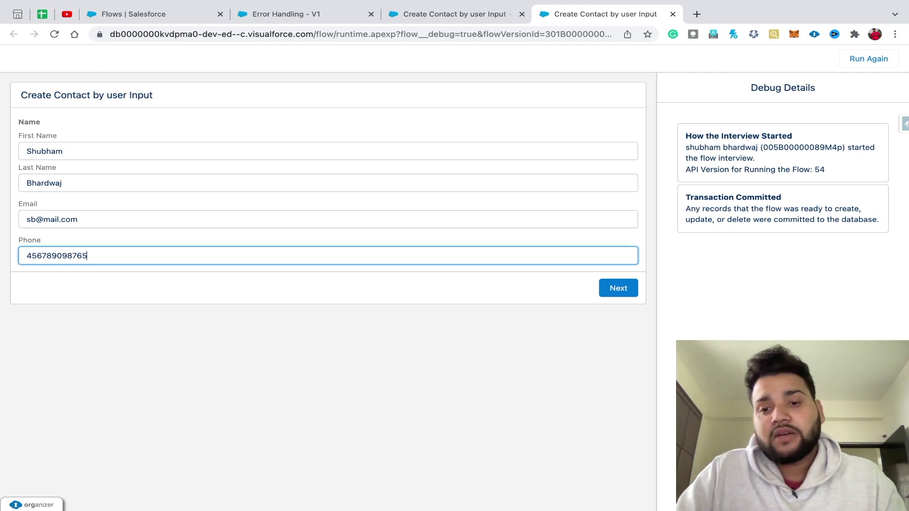
key("Tab")
key("Return")
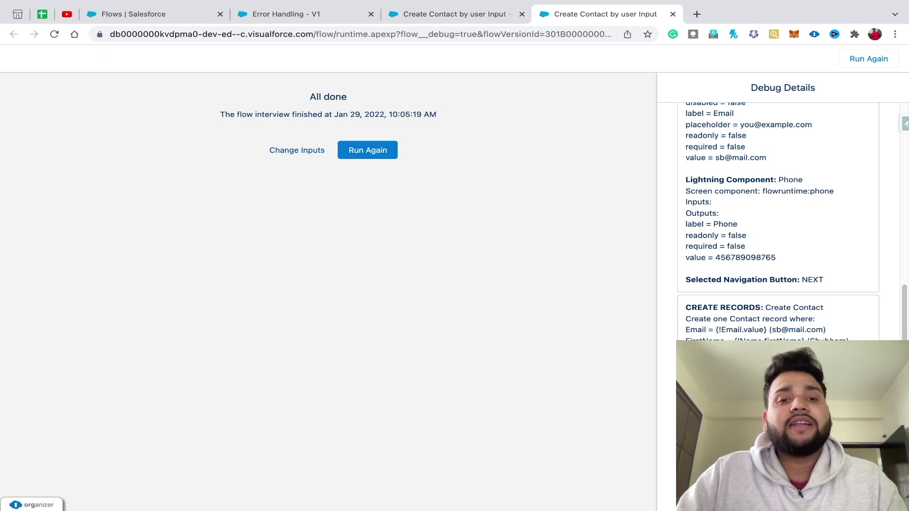
key("Return")
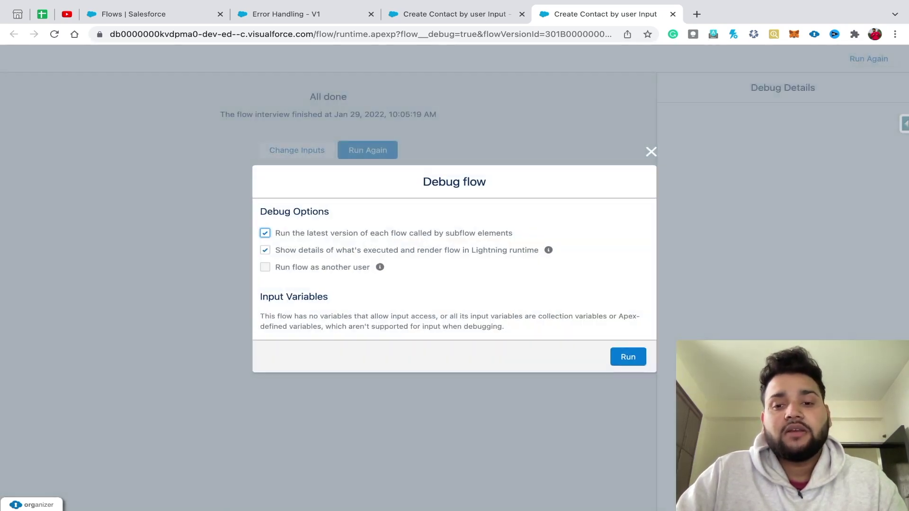
- Debug-run with first name 'Test', an e-mail and phone, but no last name
key("Return")
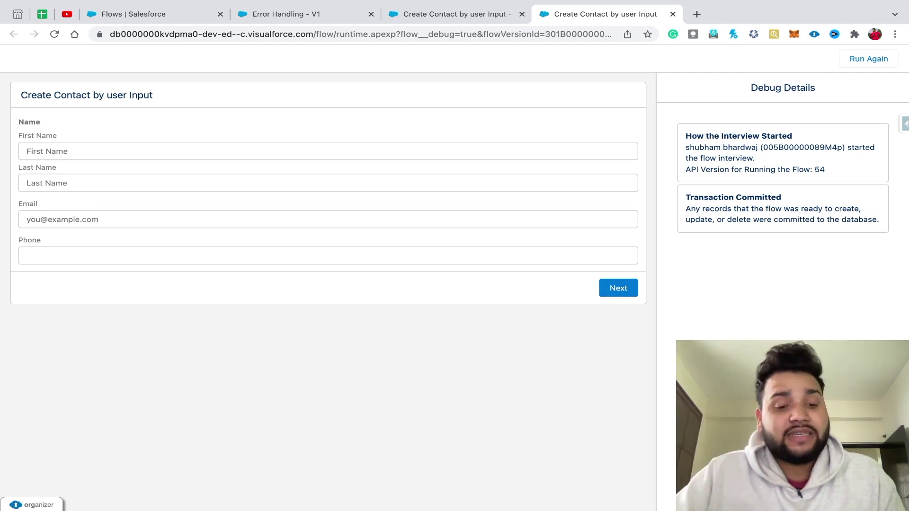
left_click(328, 151)
type("Test")
left_click(328, 220)
left_click(328, 256)
type("4567890")
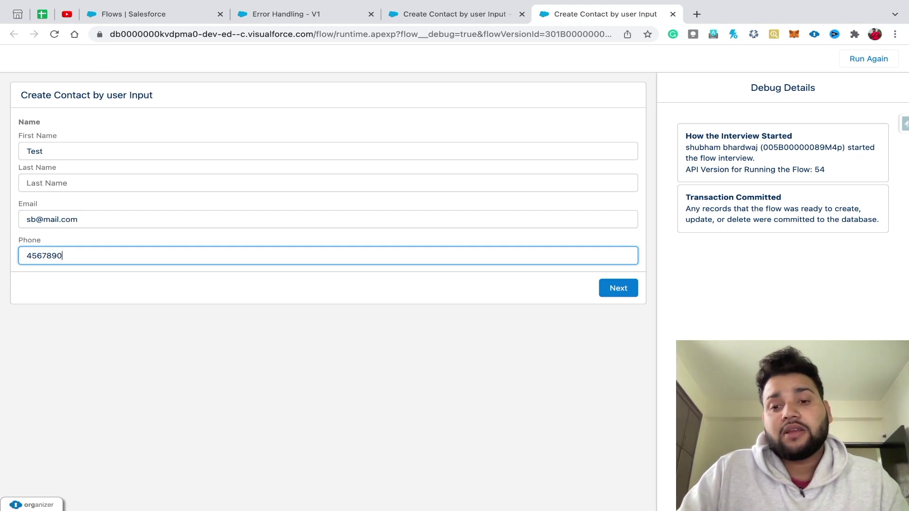
left_click(618, 288)
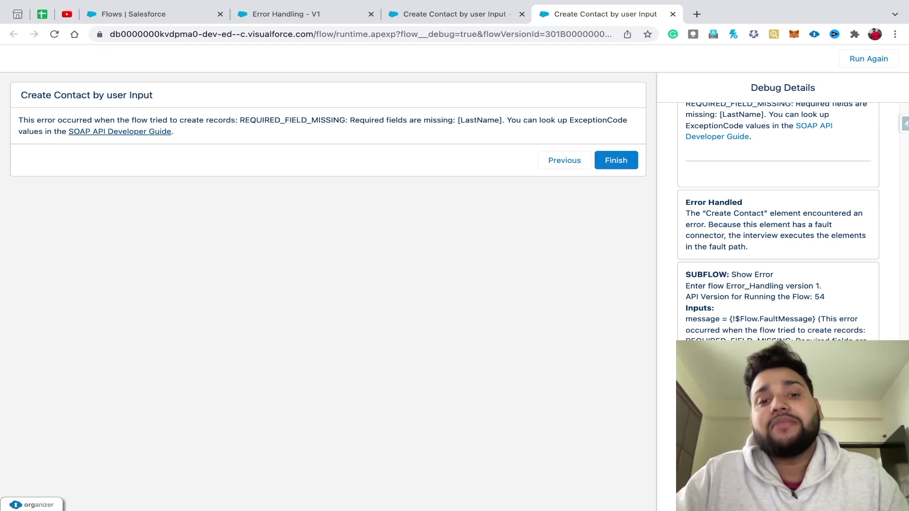
- Highlight the REQUIRED_FIELD_MISSING [LastName] error and finish the run
double_click(292, 119)
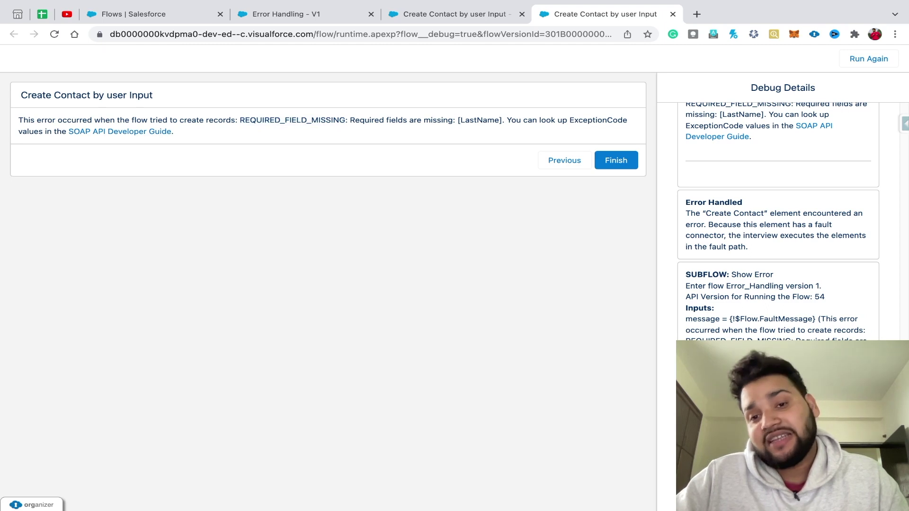
double_click(479, 120)
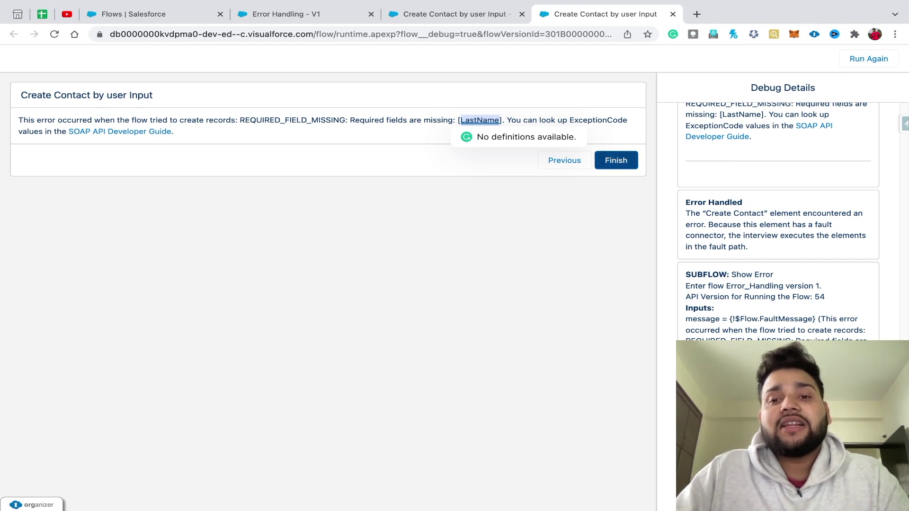
left_click(615, 160)
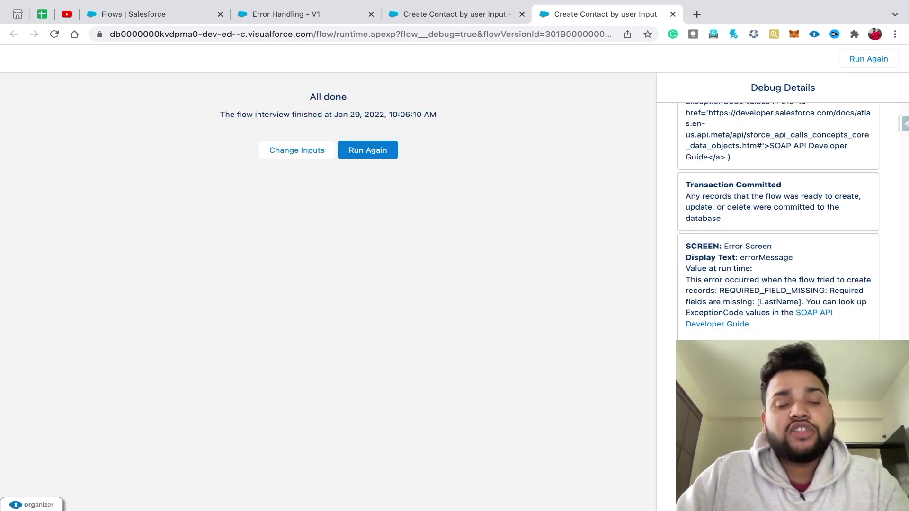
- Rerun the debug with last name 'Test', a malformed e-mail address and a phone number
left_click(297, 150)
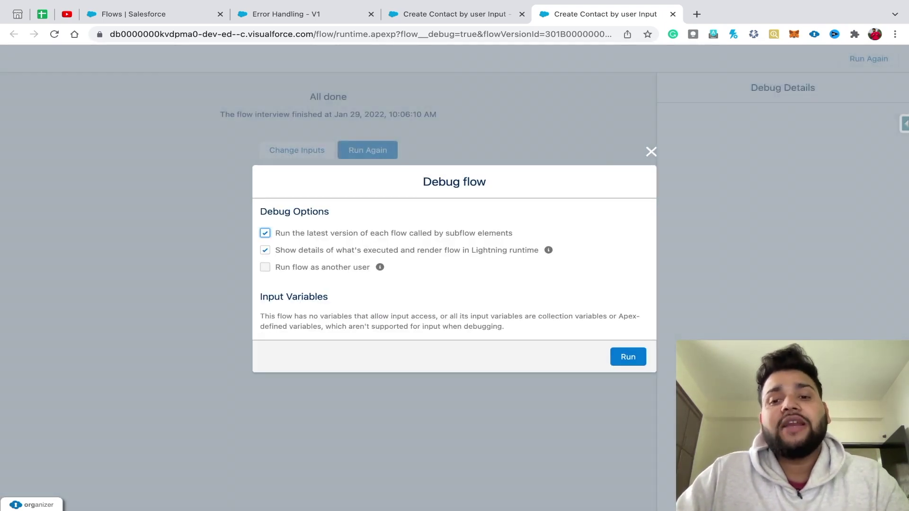
left_click(628, 356)
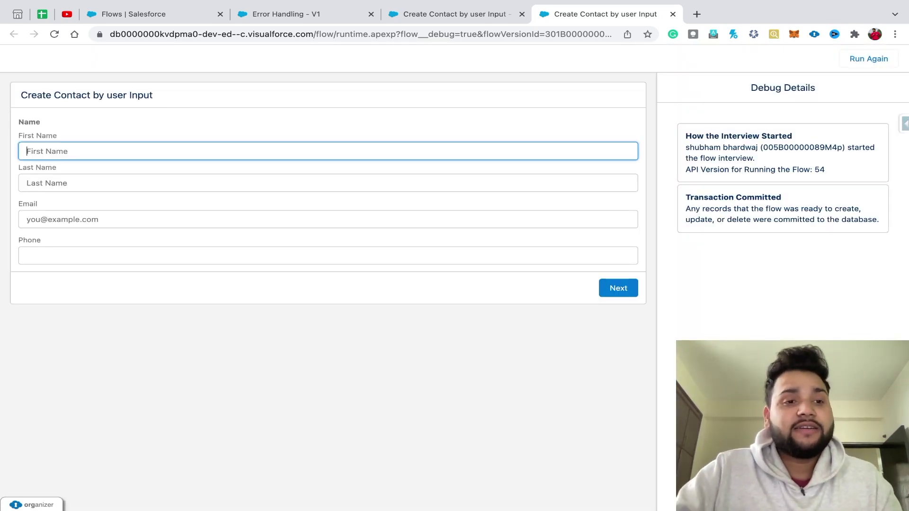
left_click(27, 183)
type("Test")
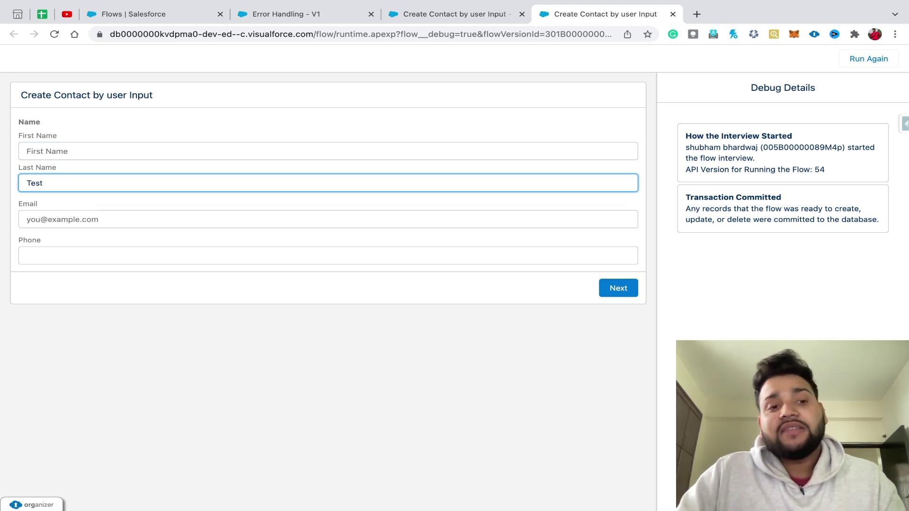
left_click(28, 220)
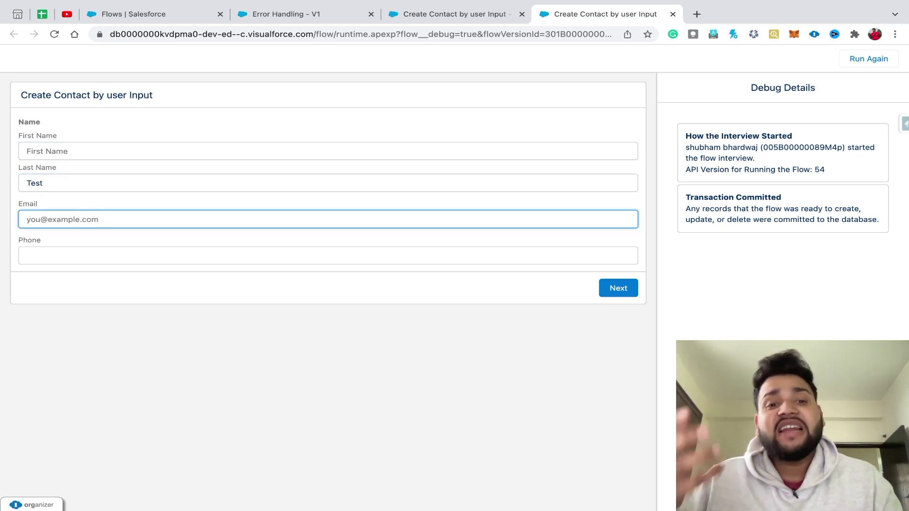
type("sb")
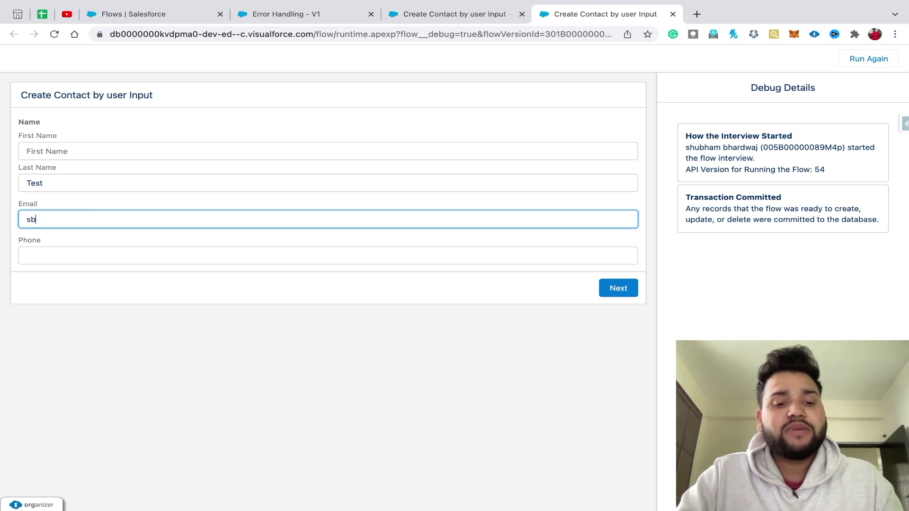
type("@in")
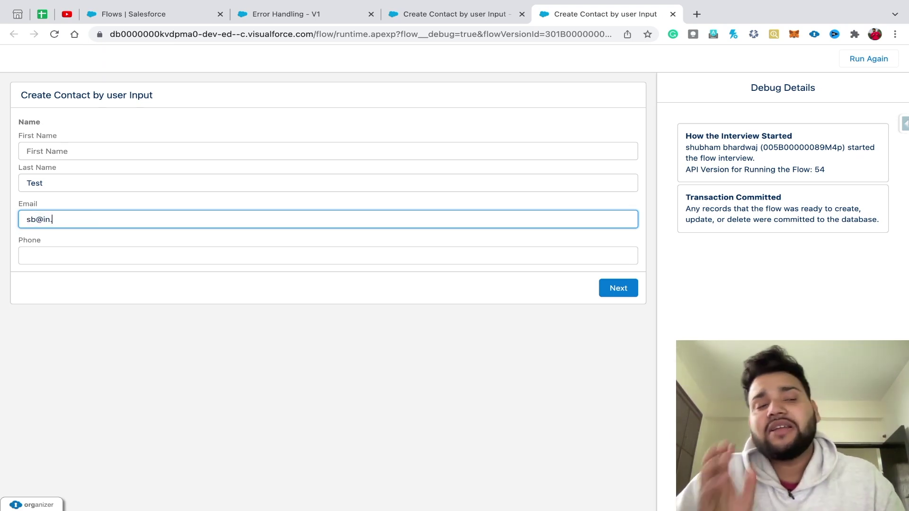
type(".")
key("Tab")
type("45678908")
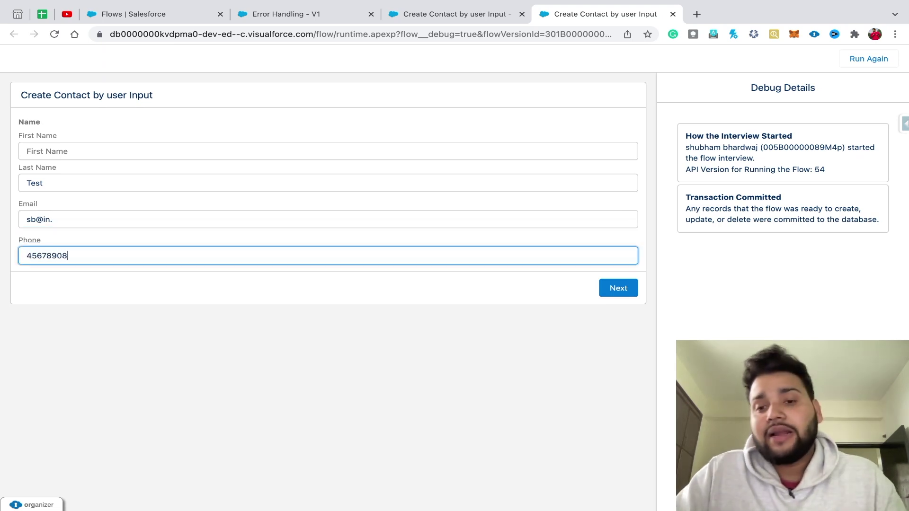
key("Return")
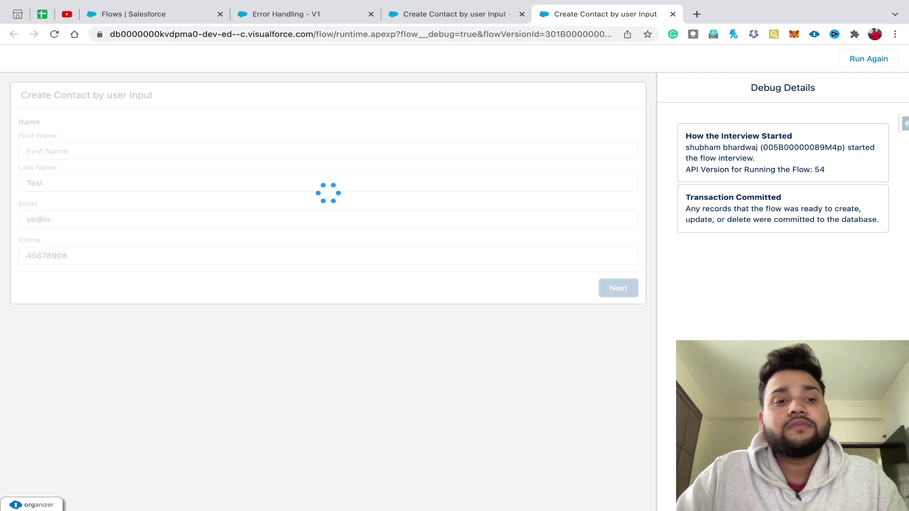